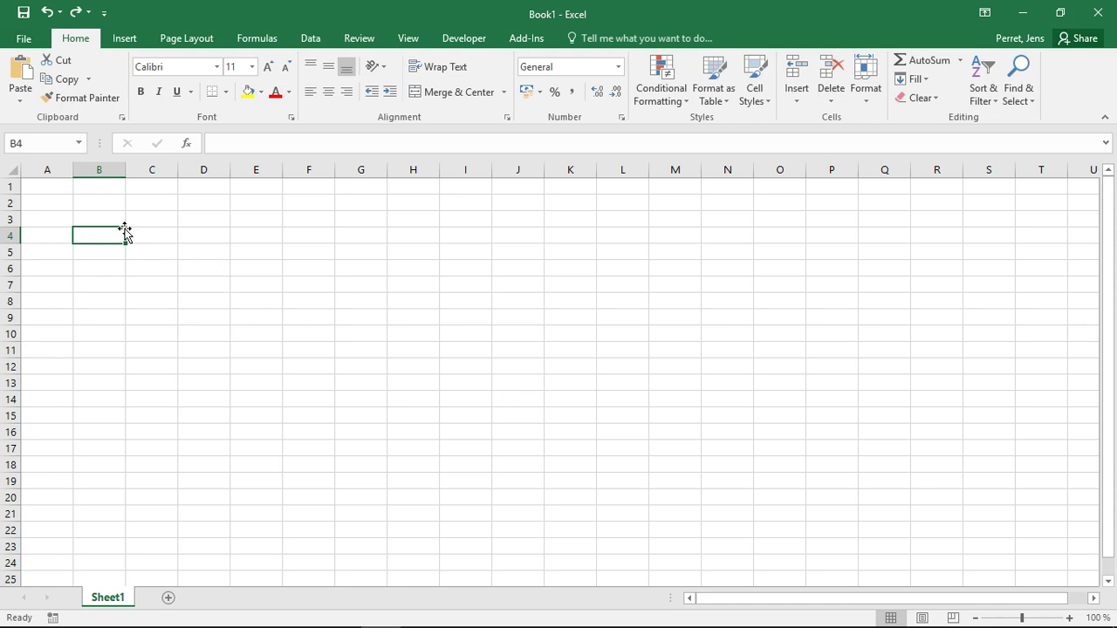
Enter the values 200, 125, 120 and 330 down column C in cells C3 to C6.
key(Right)
key(Up)
text(200)
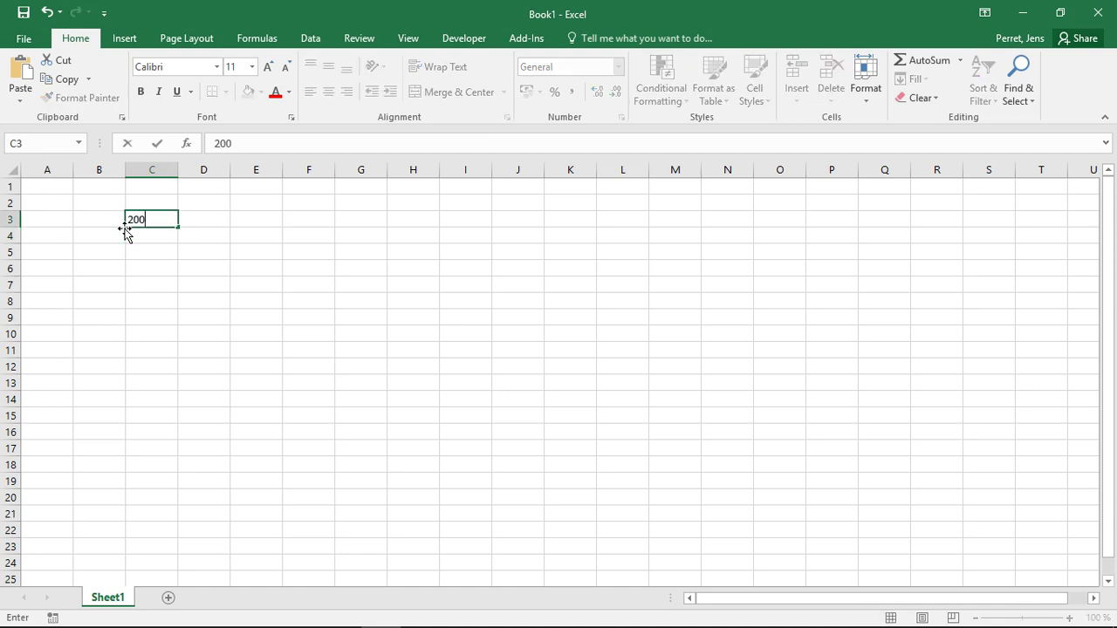
key(Return)
text(125)
key(Return)
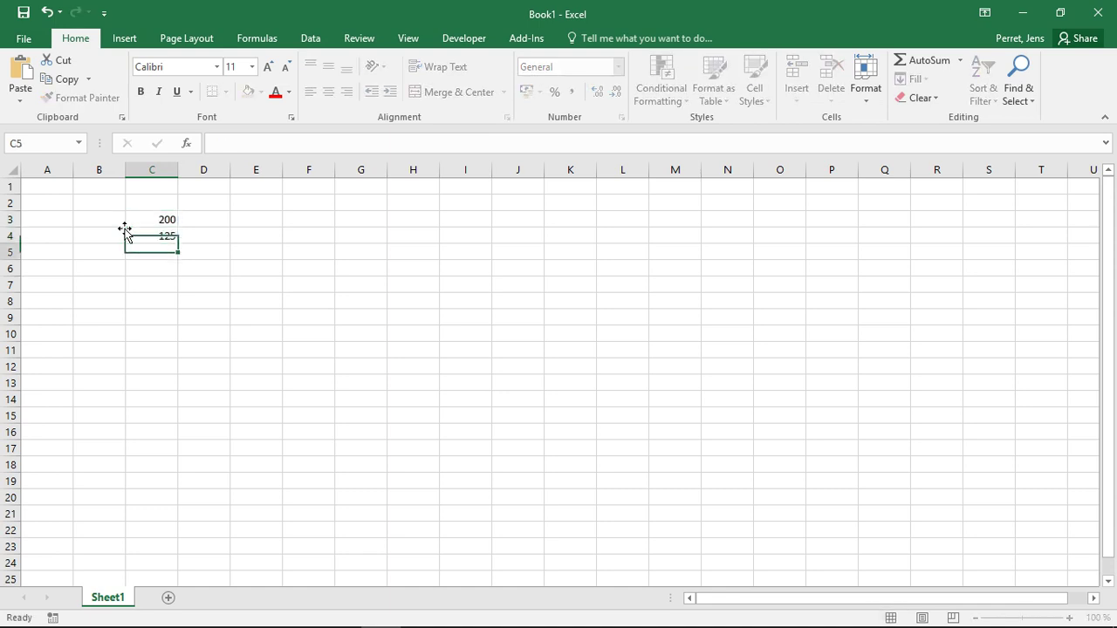
text(120)
key(Return)
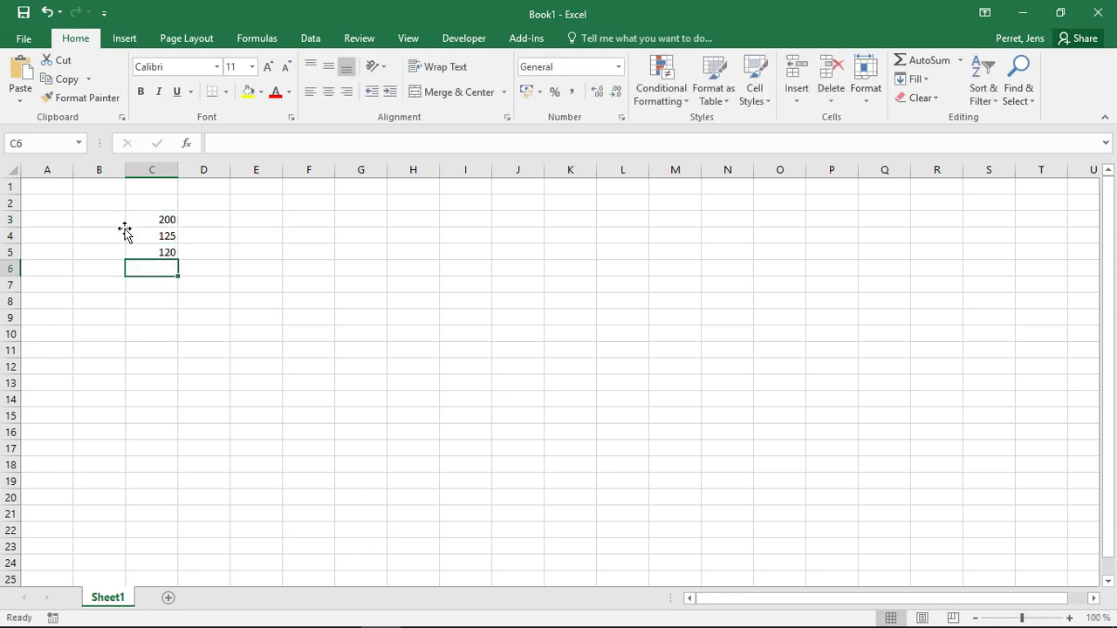
text(330)
key(Return)
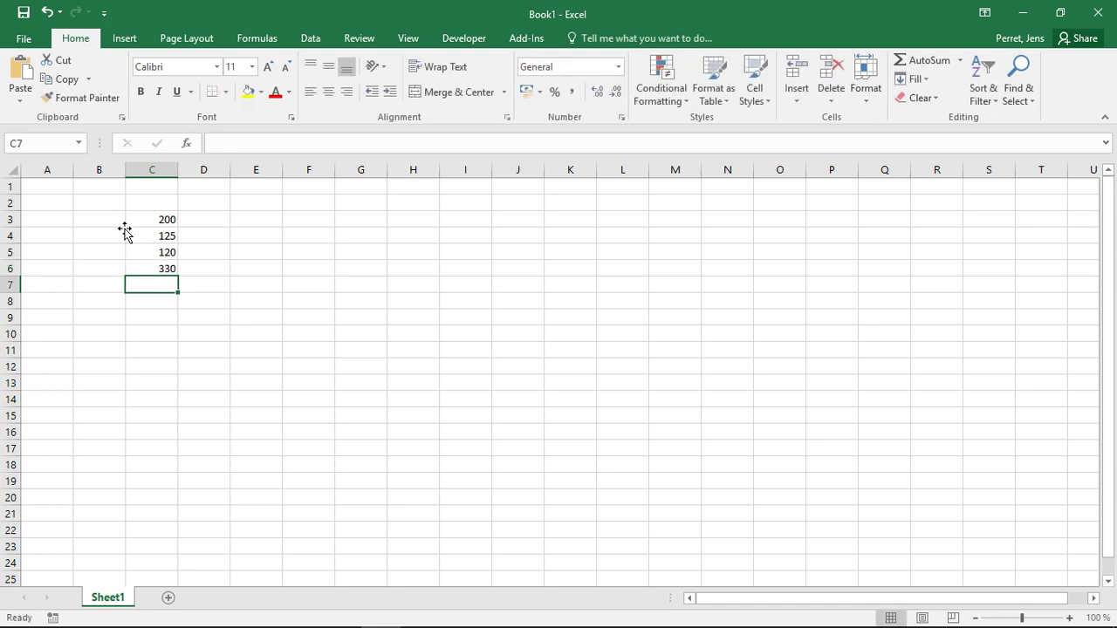
Open the cell format settings for C3:C6 and choose the Custom number category.
key(Up)
key(Up)
key(Up)
key(Up)
key(shift+Down)
key(shift+Down)
key(shift+Down)
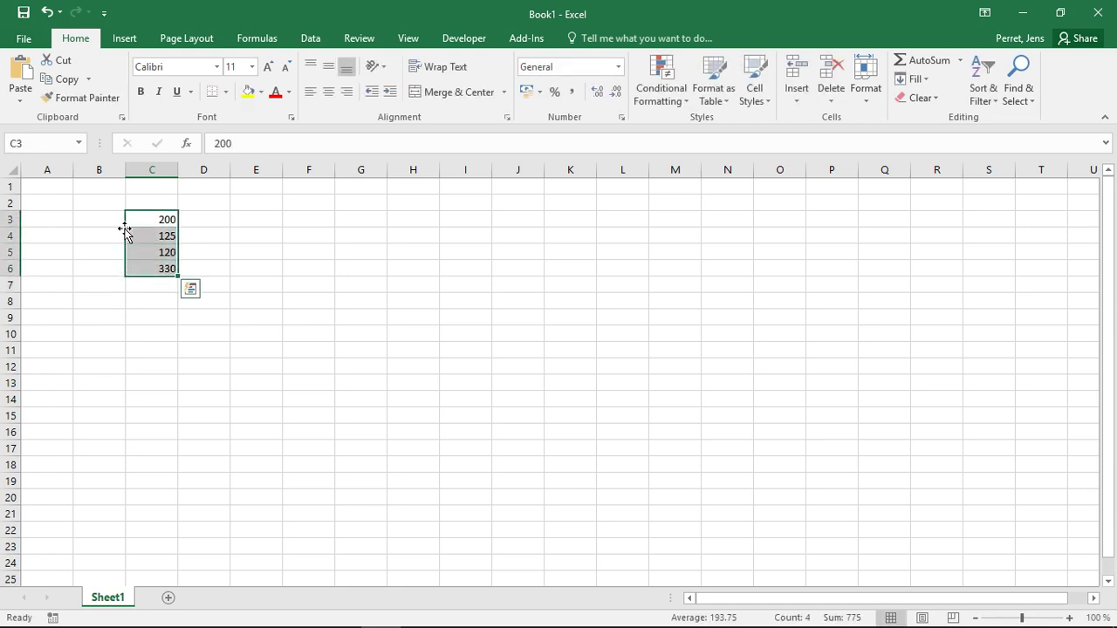
right_click(125, 230)
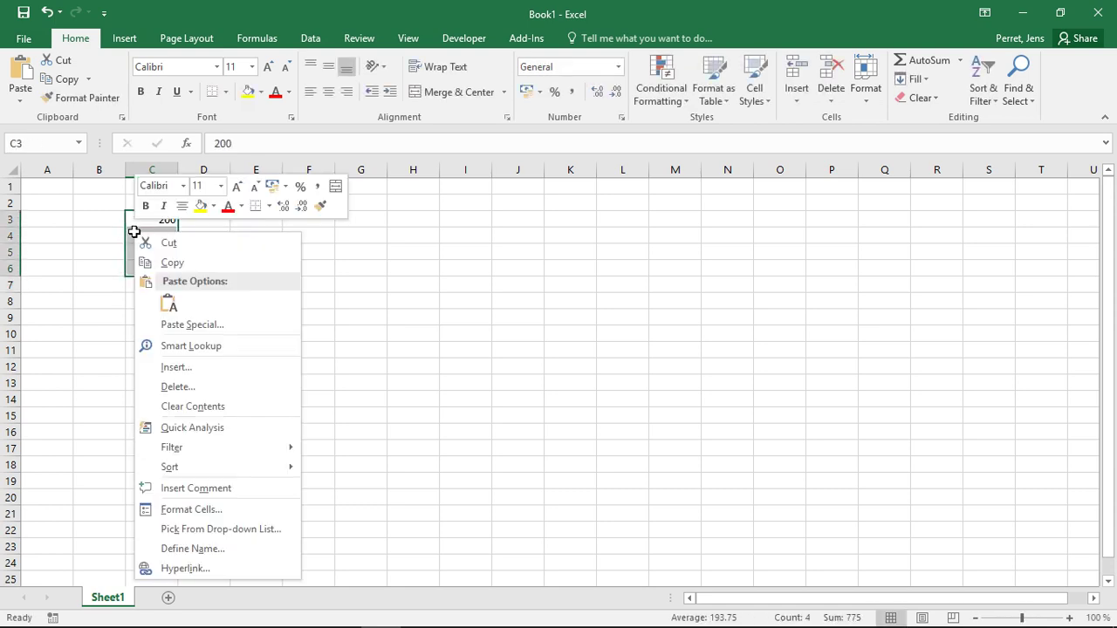
click(207, 510)
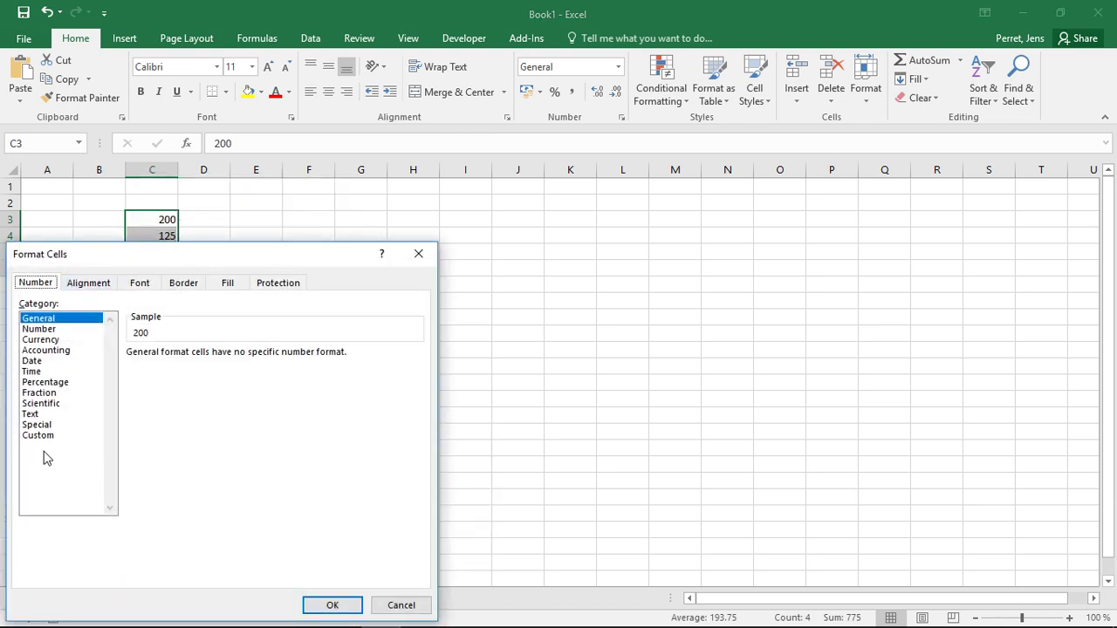
click(40, 435)
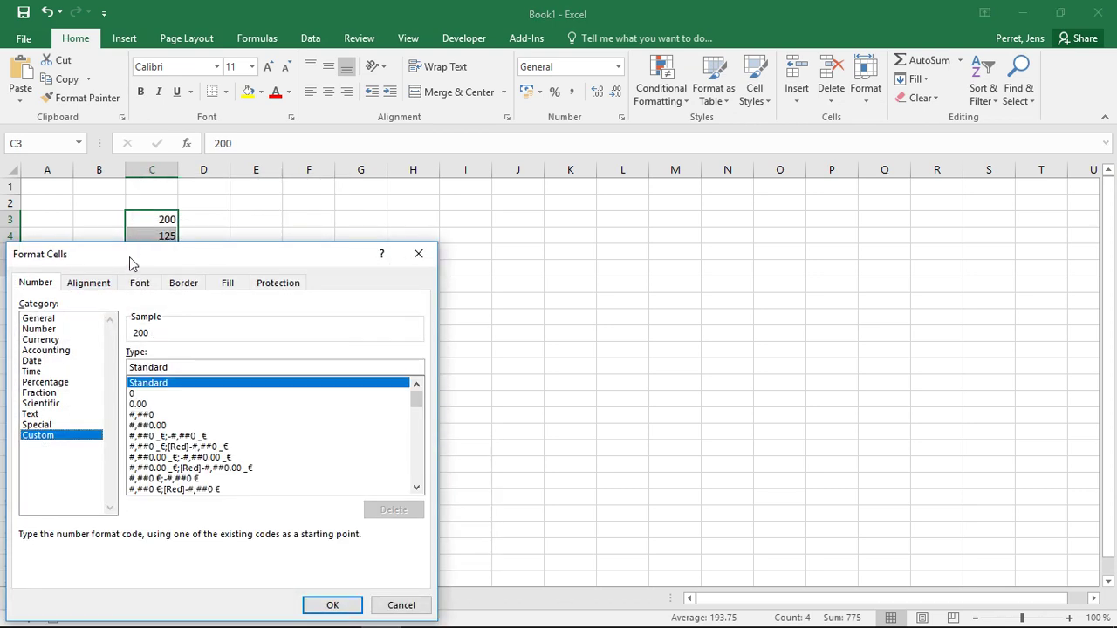
drag(131, 263, 390, 214)
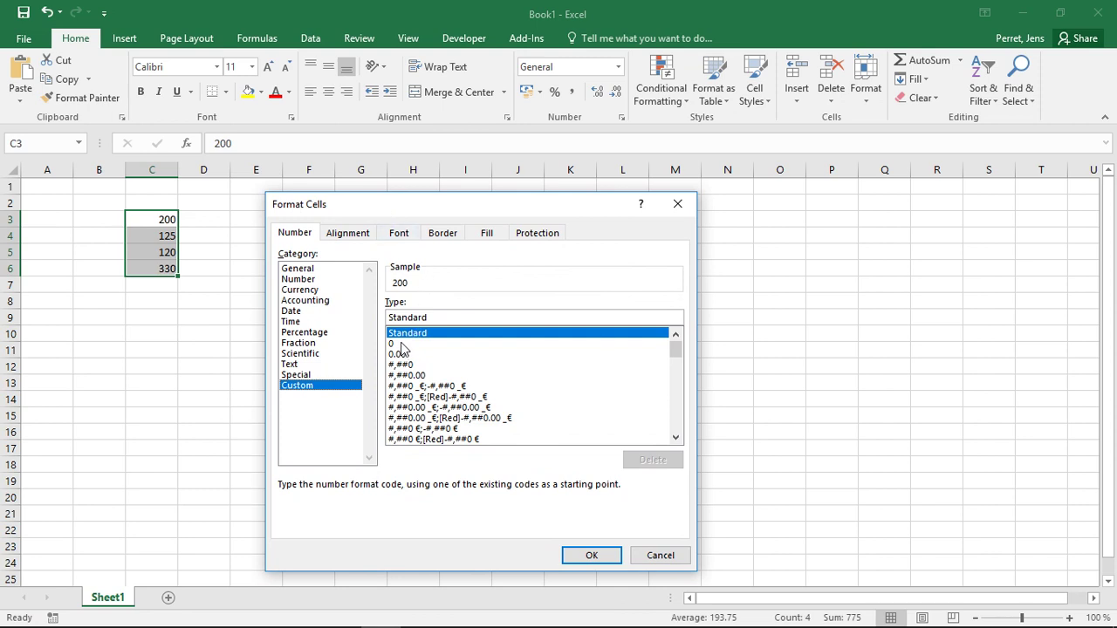
Apply the custom number format [Red][<150]0 to C3:C6, so that values below 150 are coloured red.
click(402, 345)
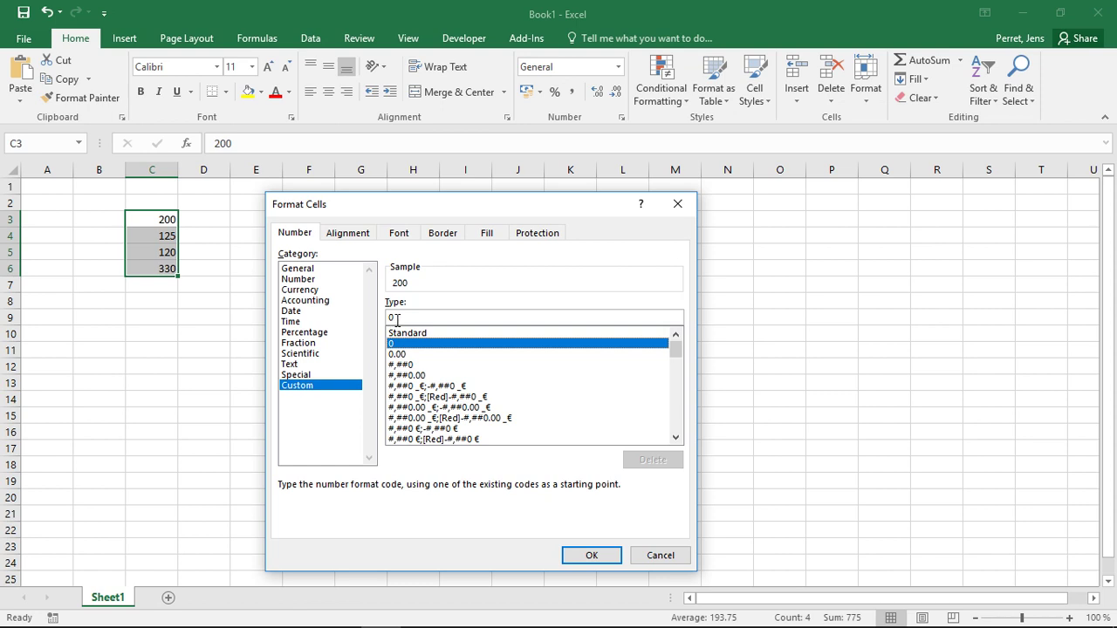
click(399, 320)
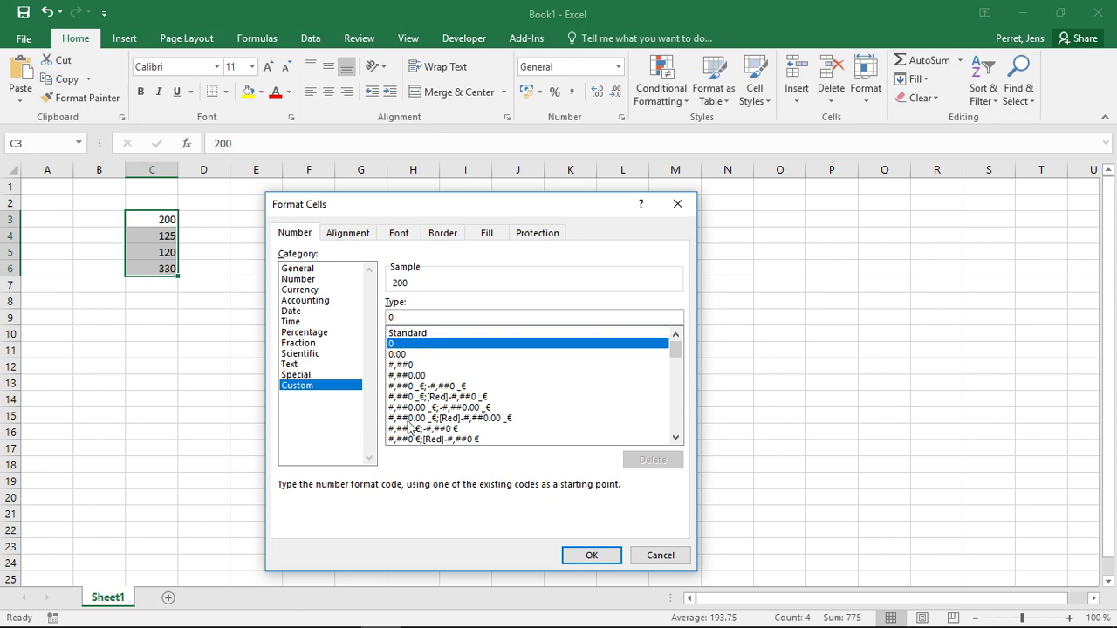
text(0)
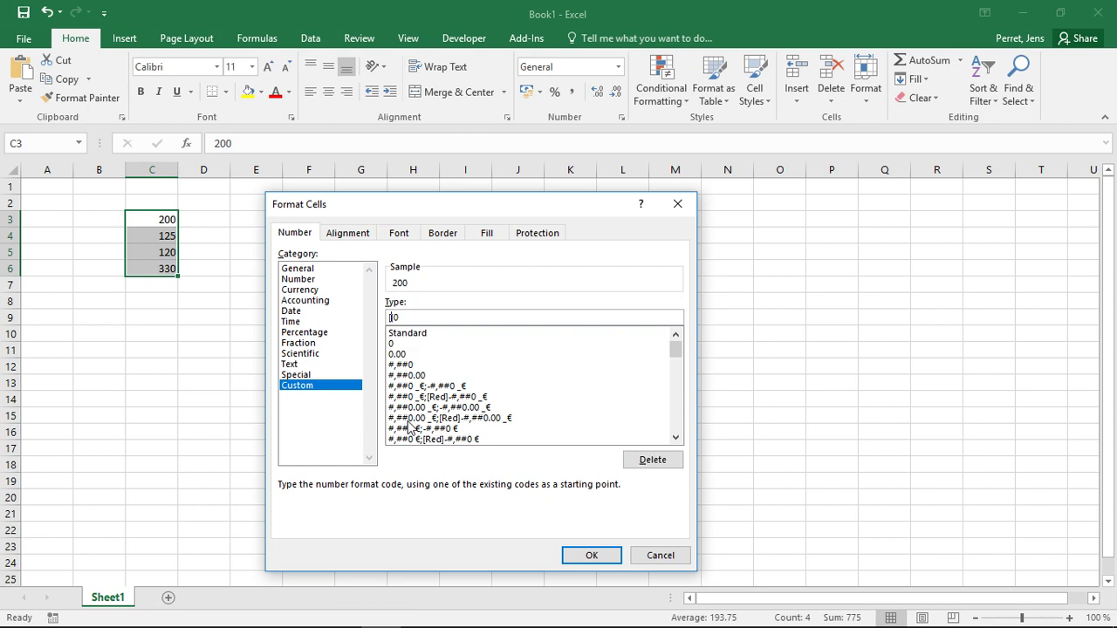
text(Red][)
text(<150)
key(Return)
click(381, 401)
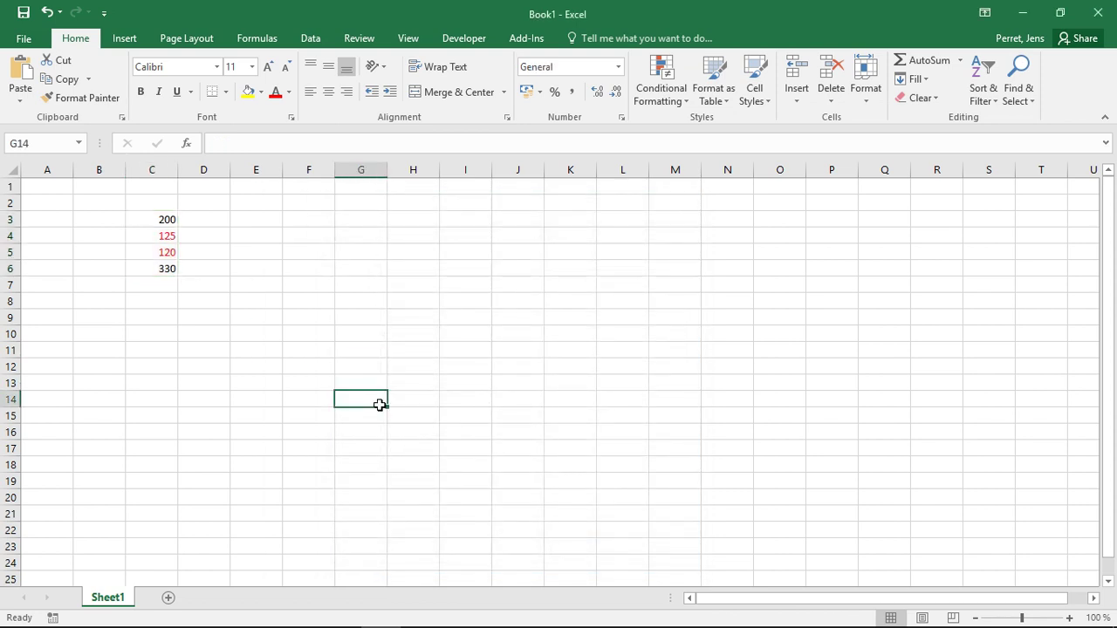
click(154, 222)
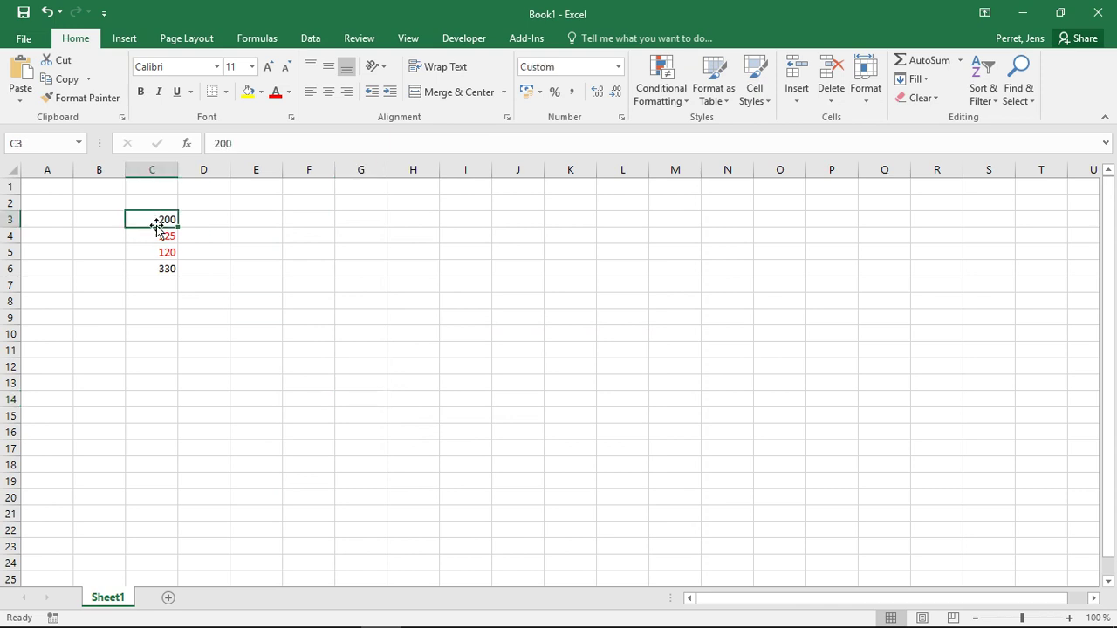
click(157, 268)
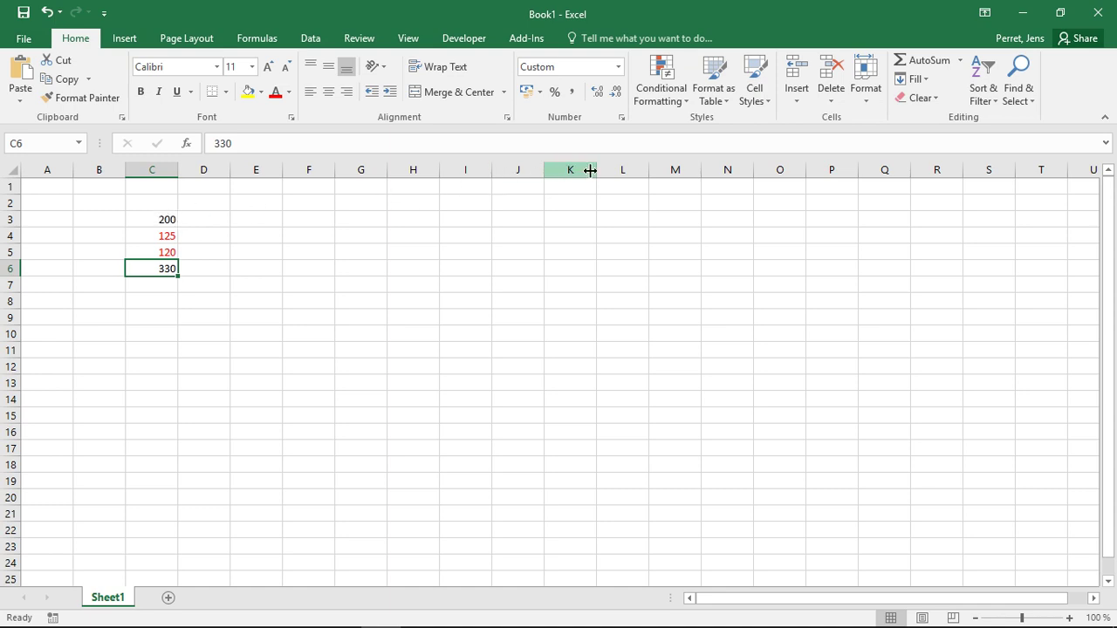
click(668, 98)
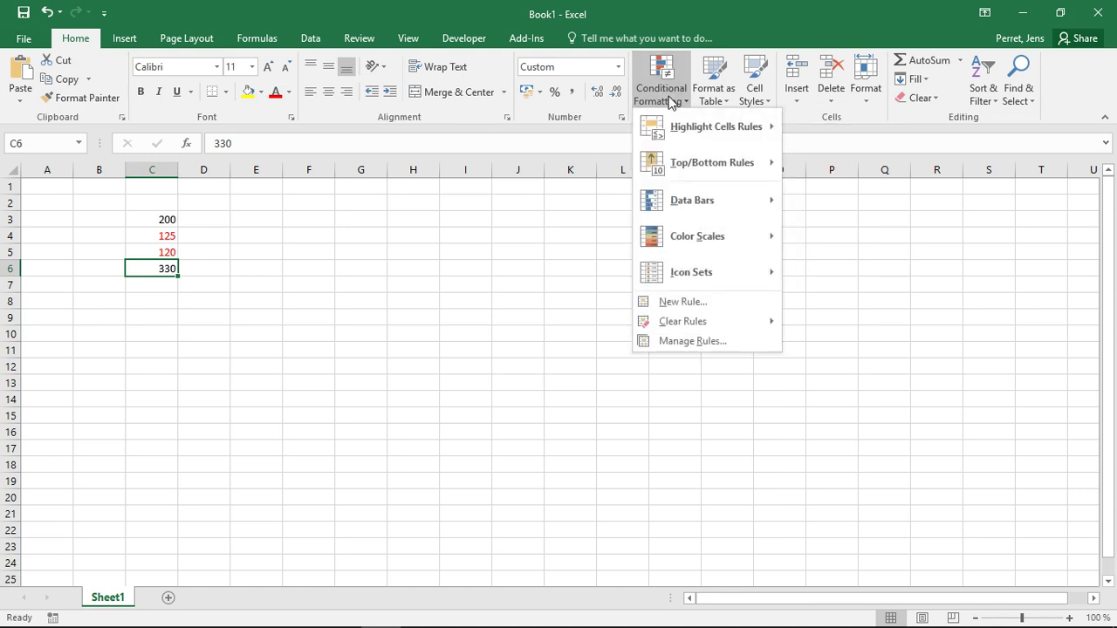
mouse_move(673, 110)
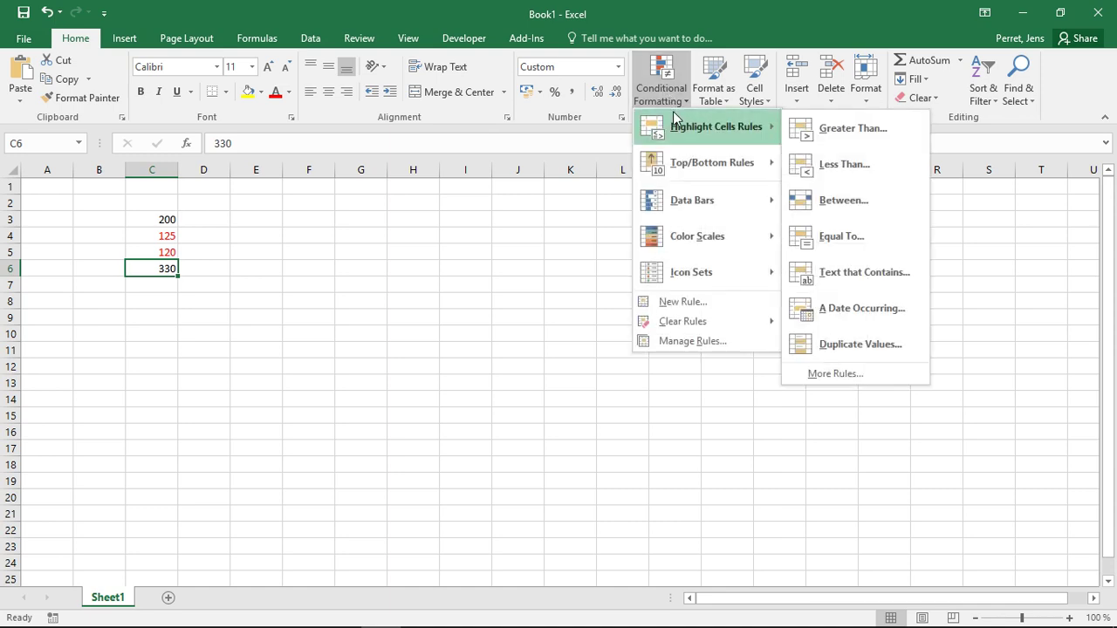
key(Escape)
key(Escape)
click(154, 220)
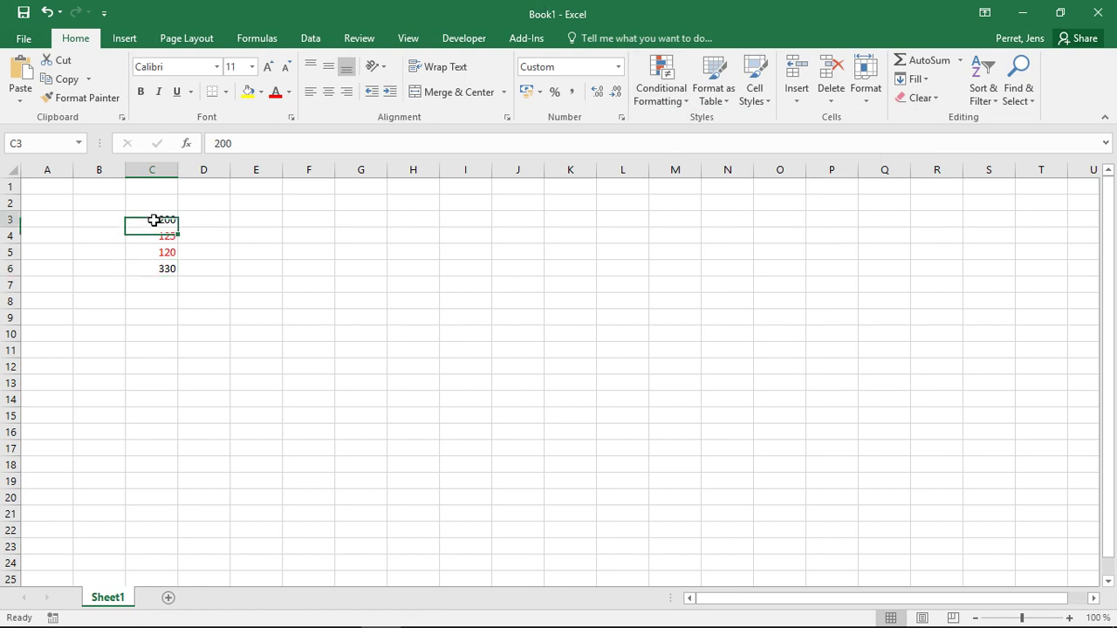
drag(154, 220, 156, 269)
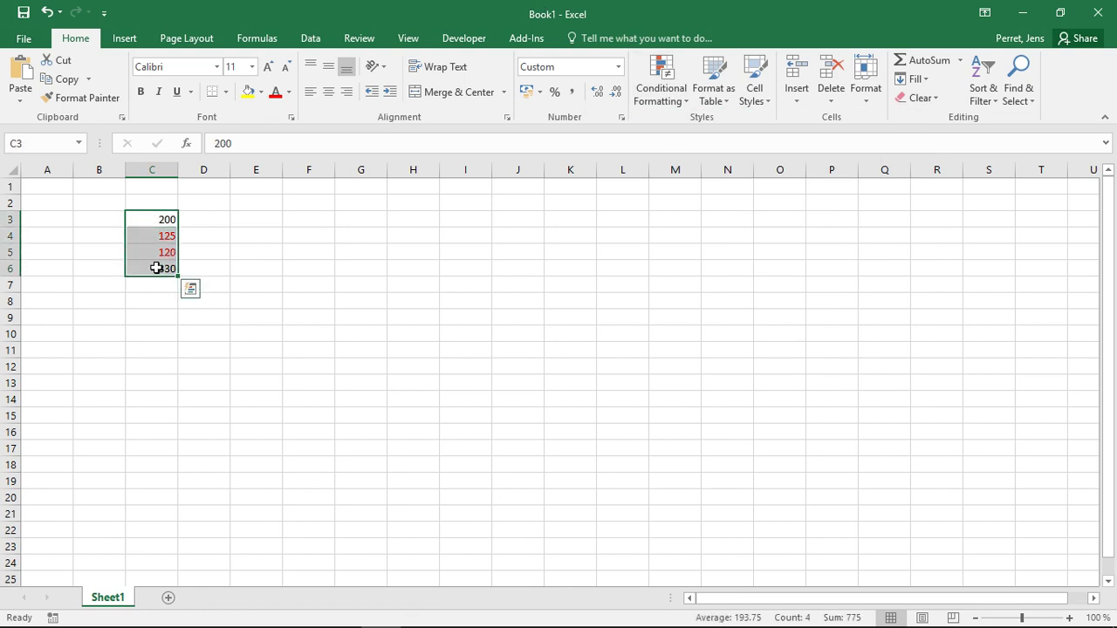
Delete the contents of all cells on the worksheet.
click(9, 167)
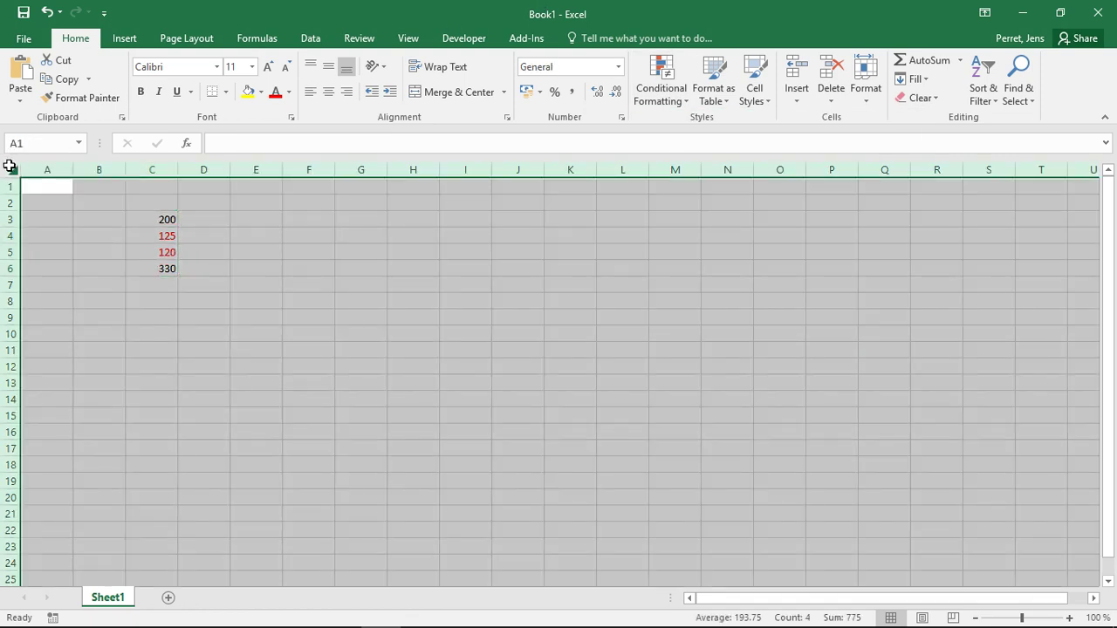
right_click(10, 167)
key(Escape)
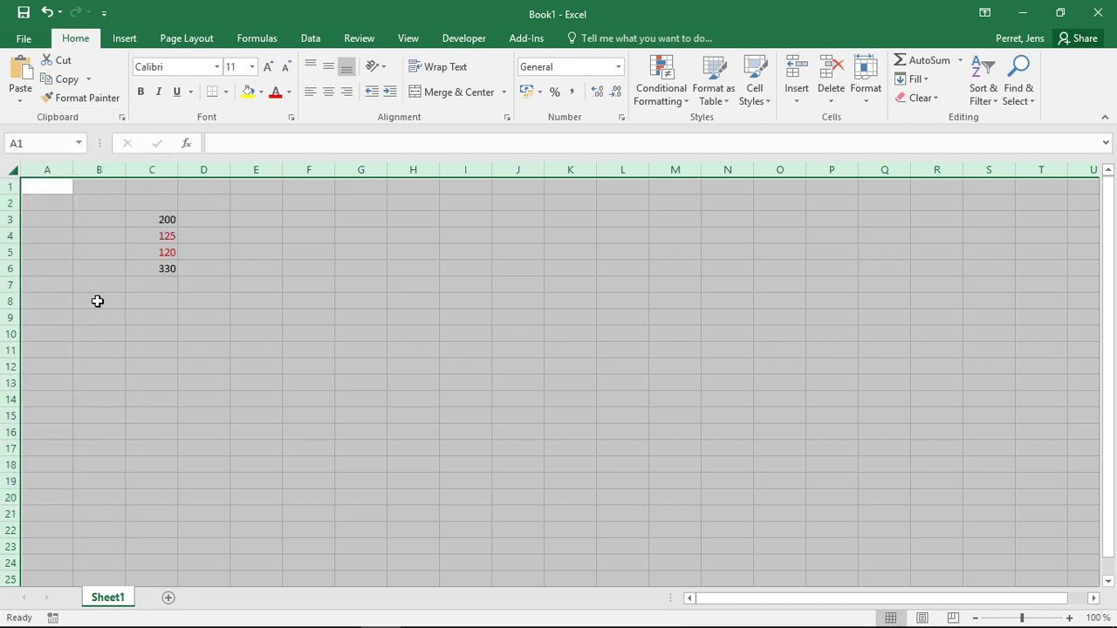
key(Delete)
Enter the values 20, 60, 150, 14 and 32 down column D in cells D3 to D7.
click(169, 214)
click(199, 222)
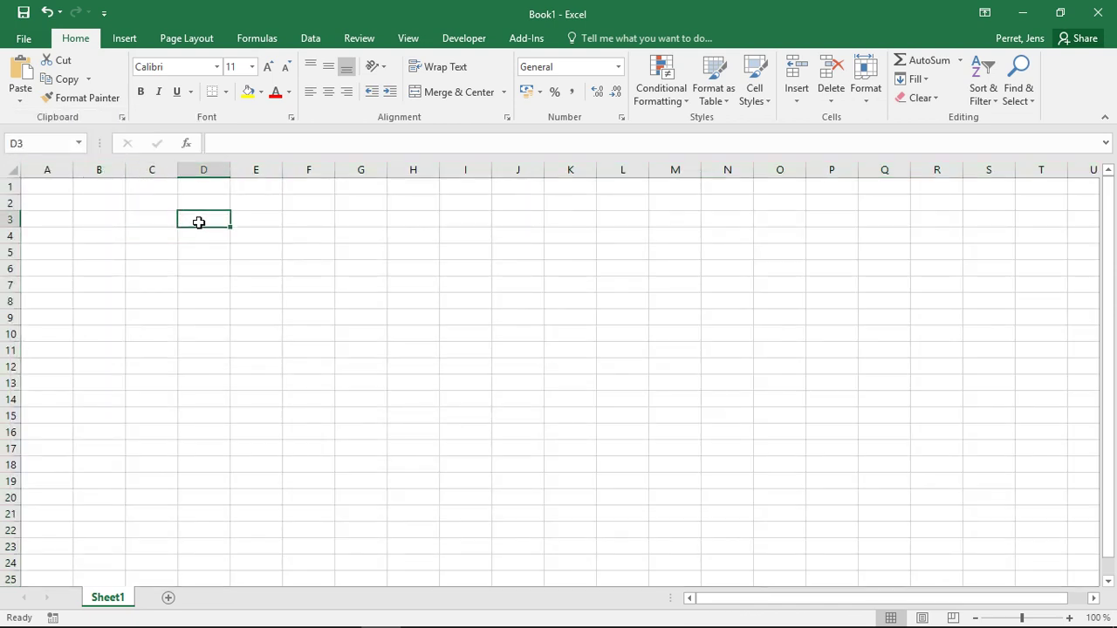
text(20)
key(Return)
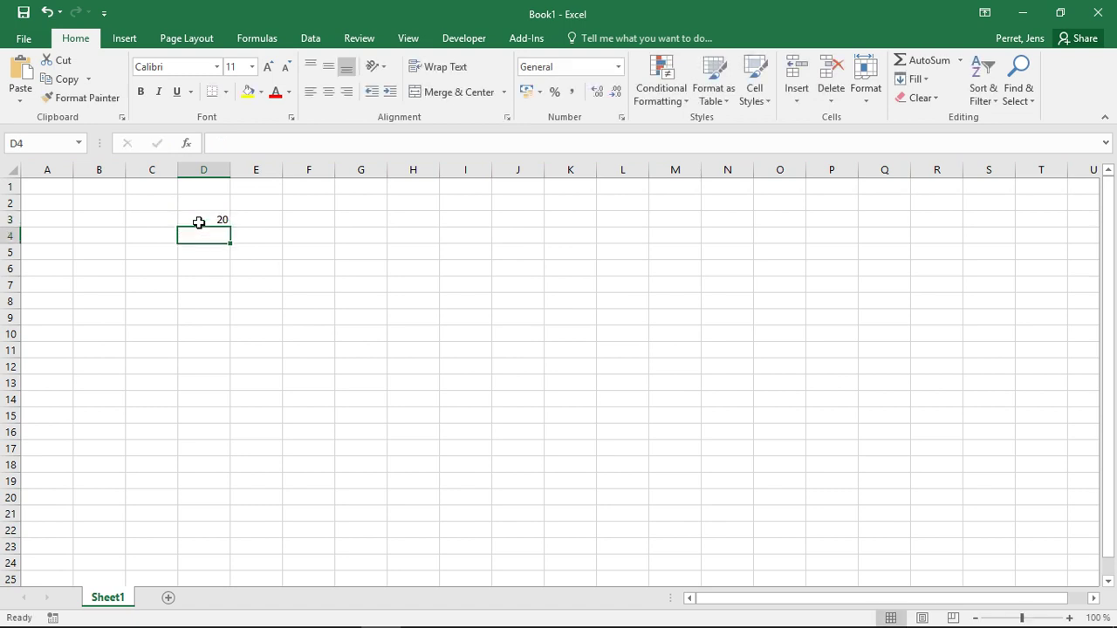
text(60)
key(Return)
text(15)
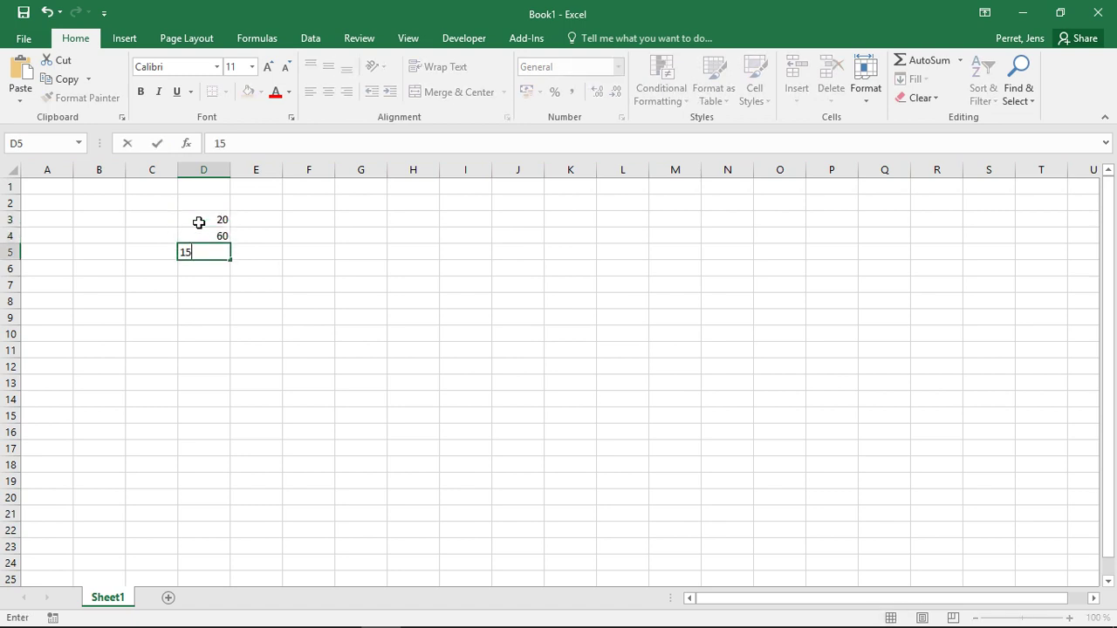
text(0)
key(Return)
text(14)
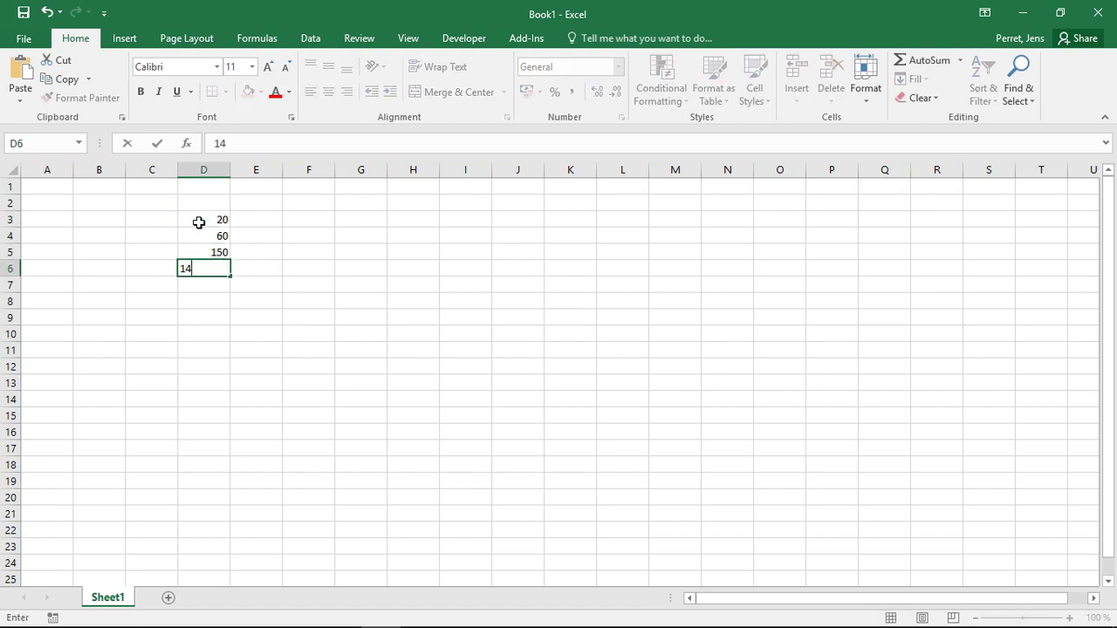
key(Return)
text(32)
key(Return)
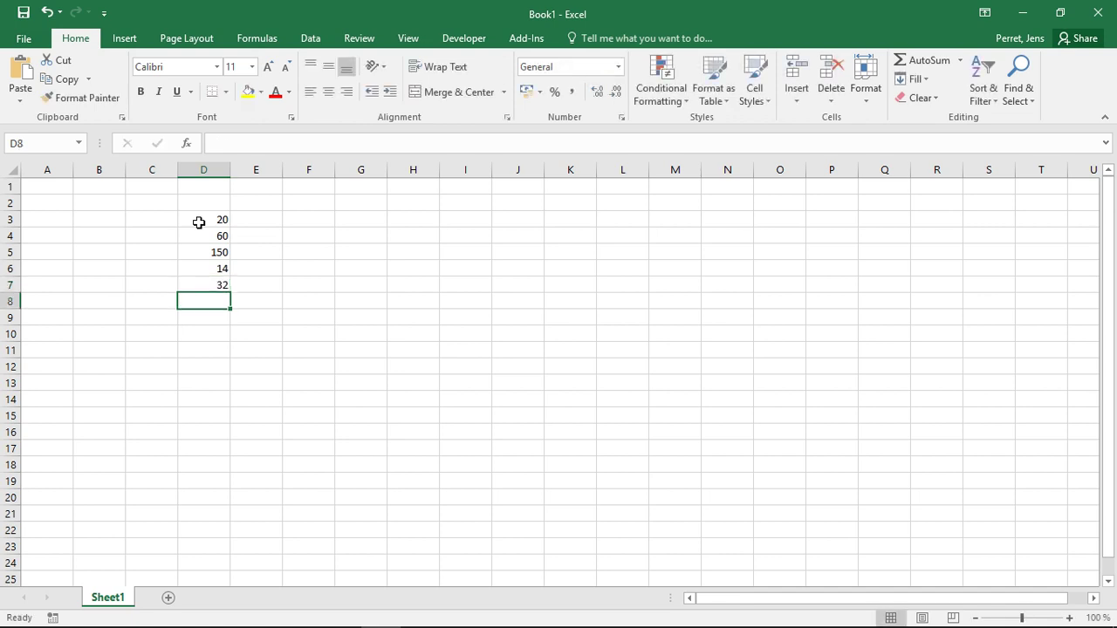
Select D3:D7 and open a new custom rule from the Highlight Cells Rules options of Conditional Formatting.
drag(199, 223, 219, 287)
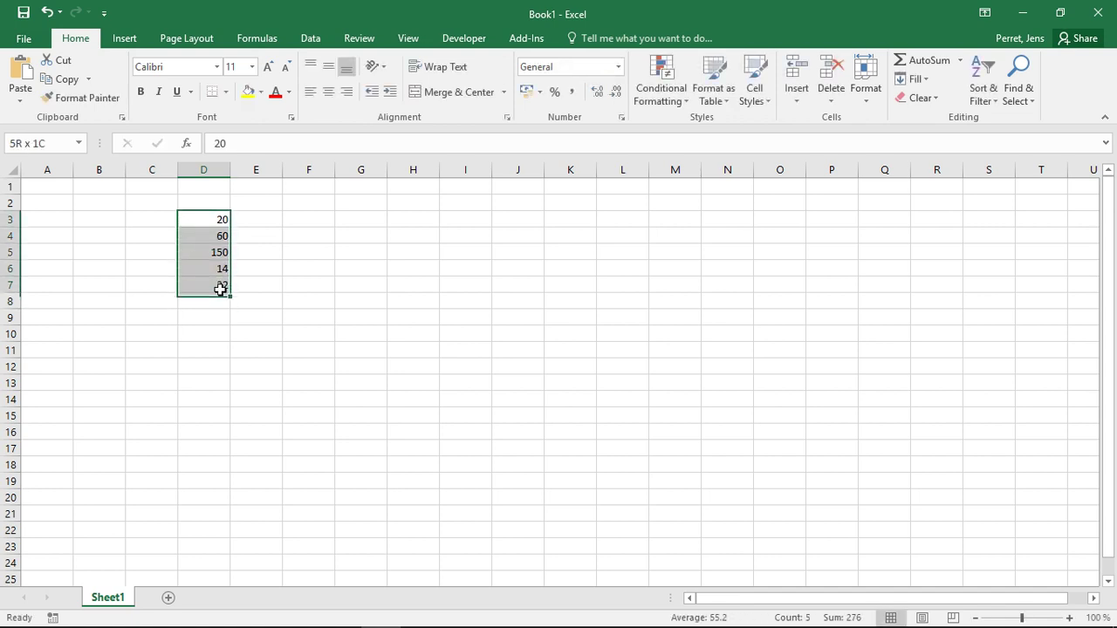
click(661, 91)
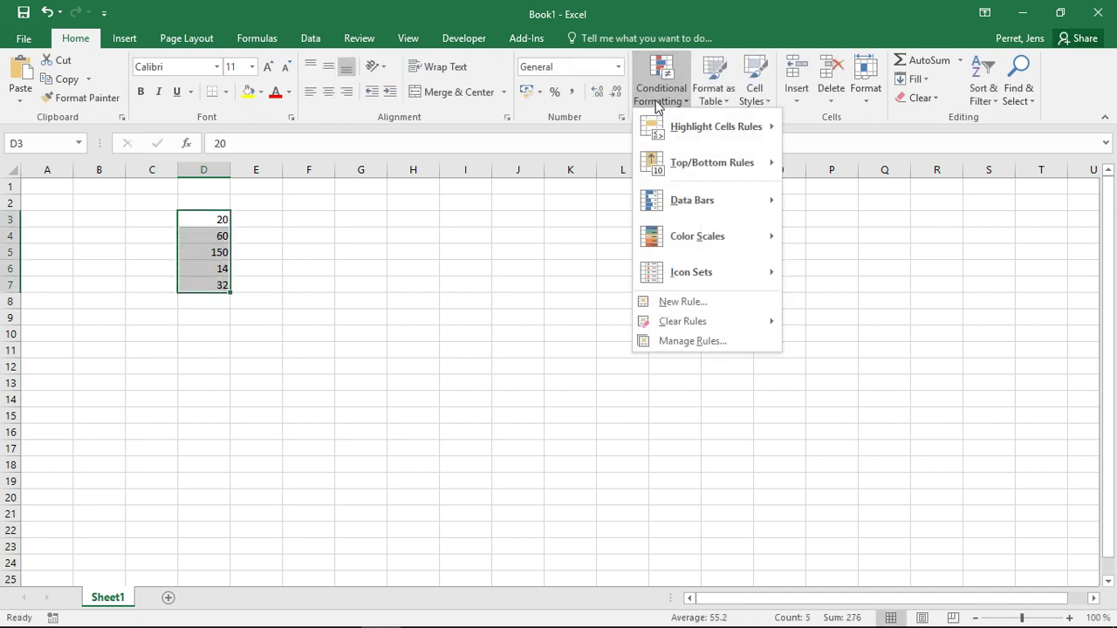
mouse_move(686, 146)
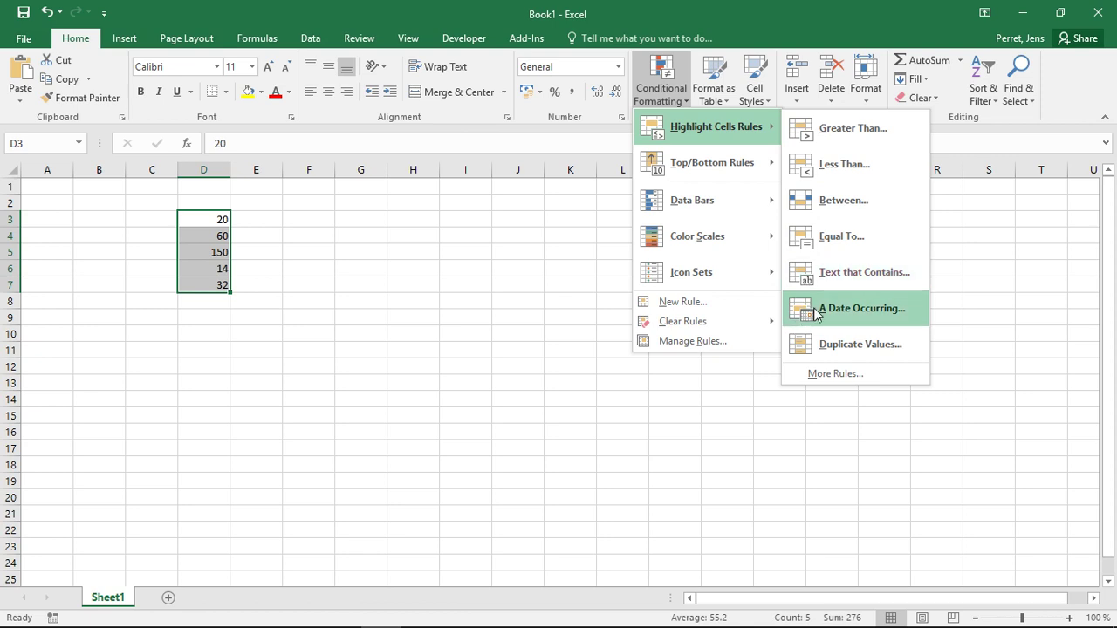
click(823, 376)
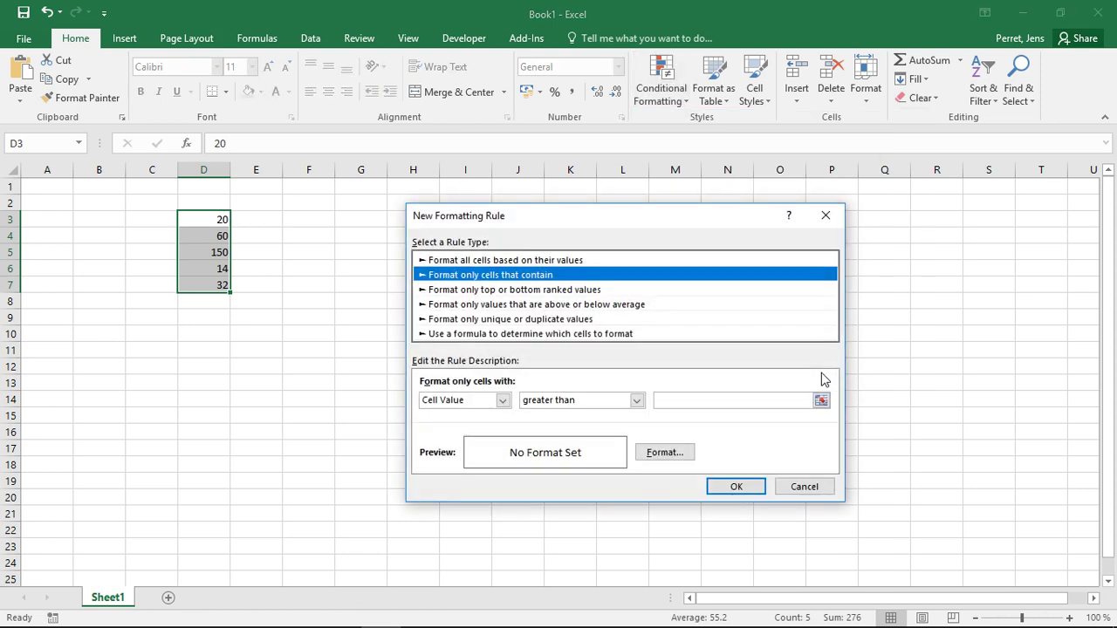
Examine the condition types and comparison operators offered for a rule that formats only cells that contain certain values.
click(501, 400)
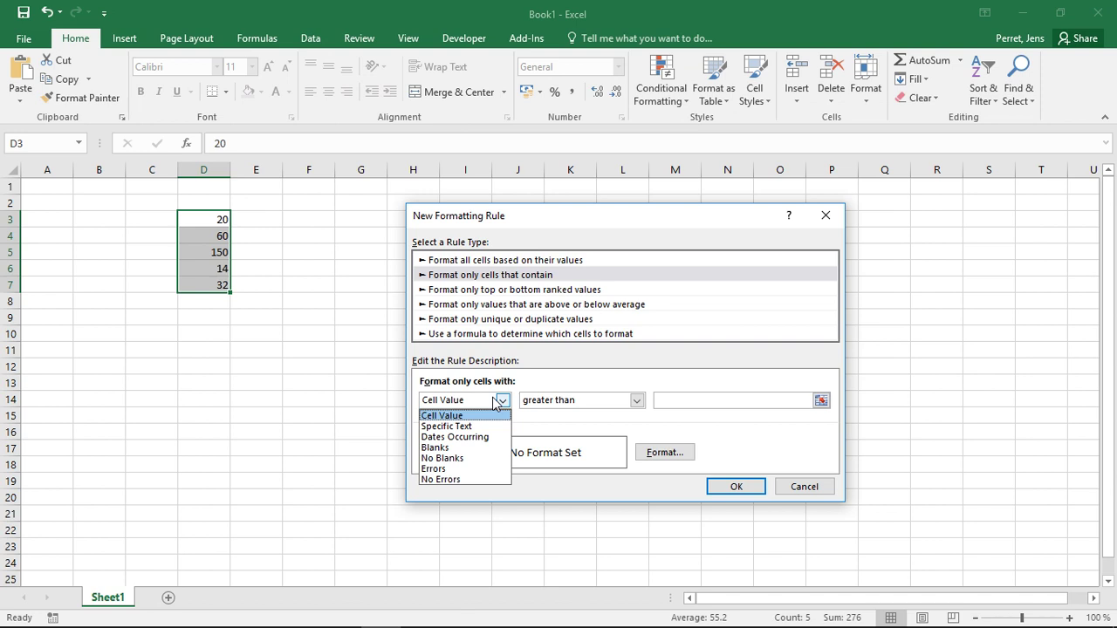
click(541, 407)
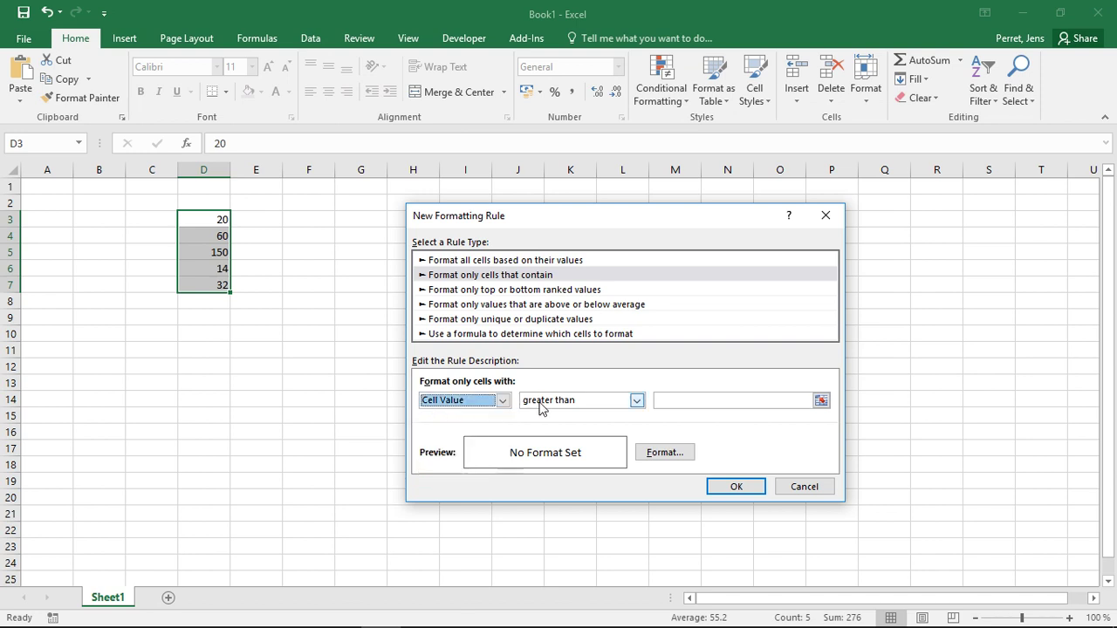
click(540, 407)
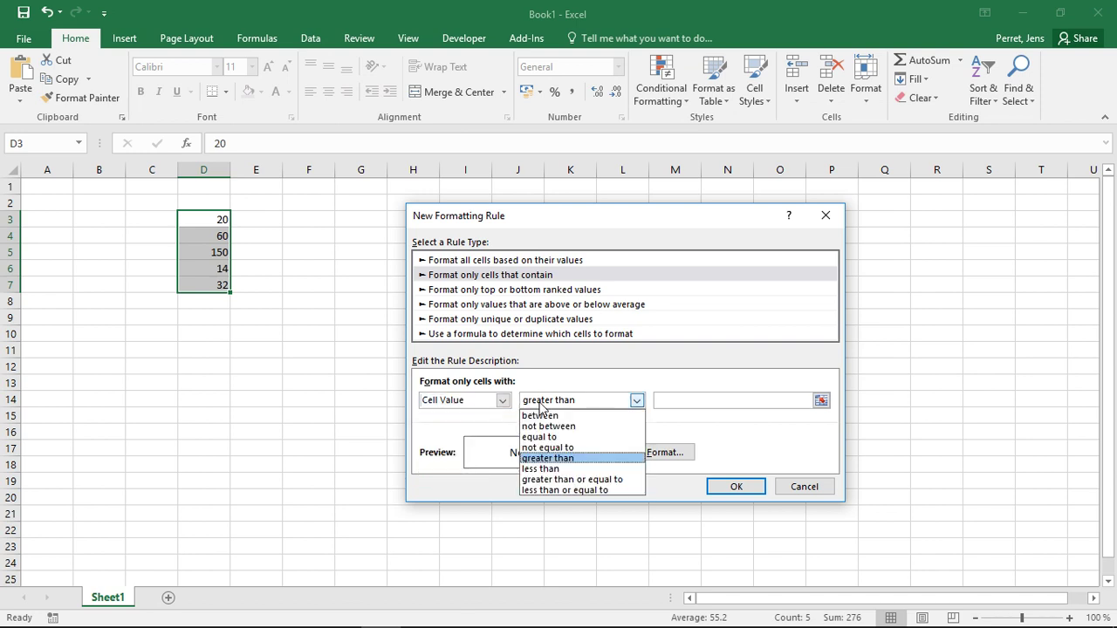
click(564, 382)
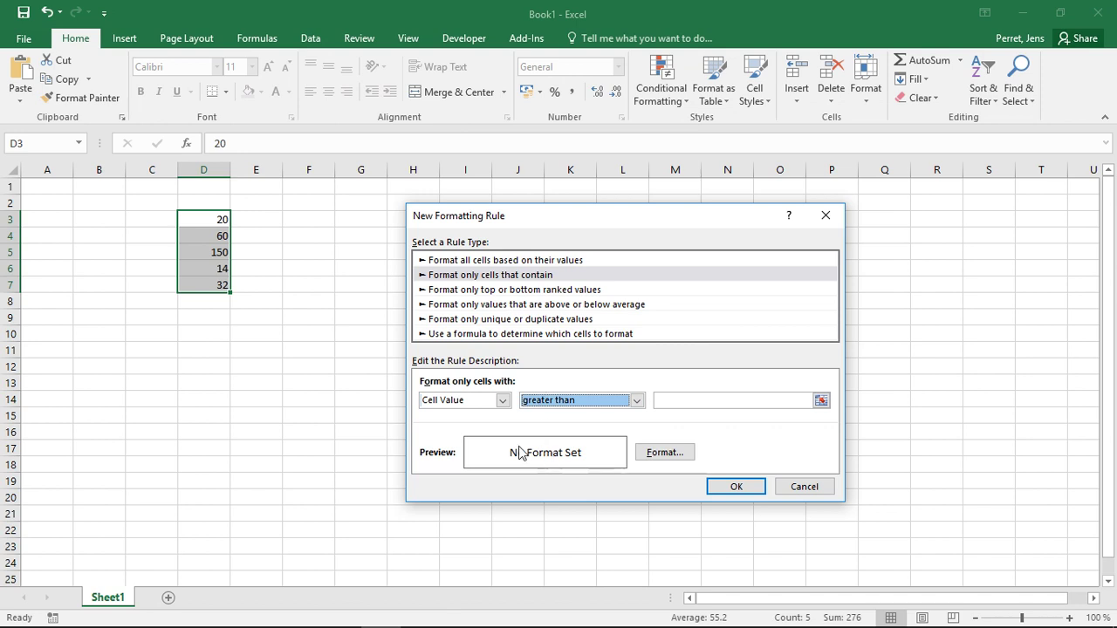
Examine the border and number settings offered for the rule's format and close them without choosing a format.
click(675, 457)
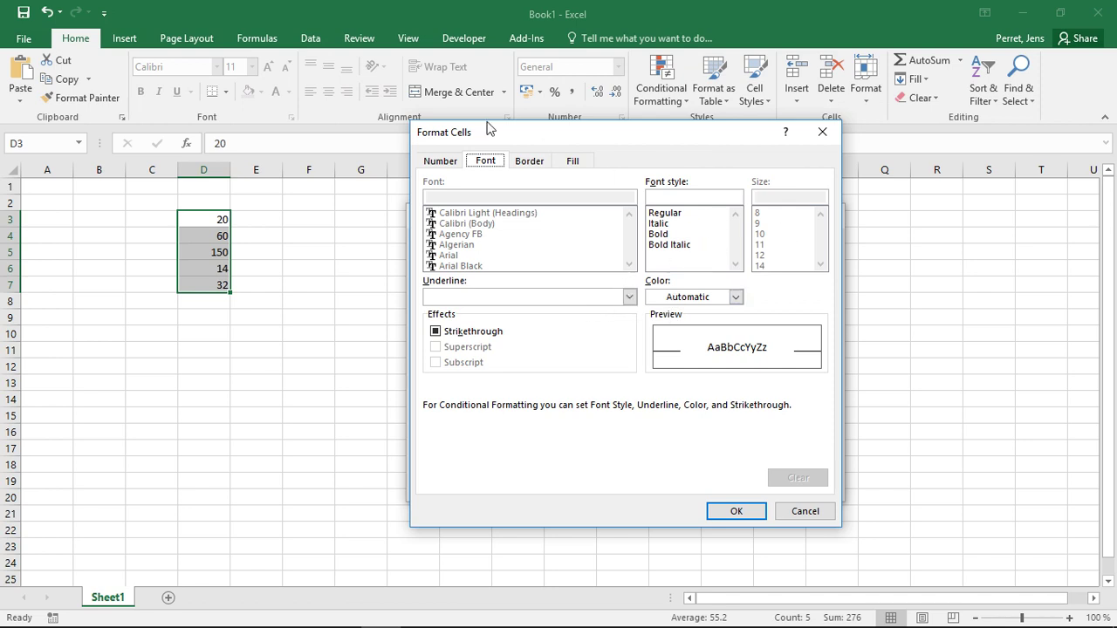
click(528, 165)
click(445, 164)
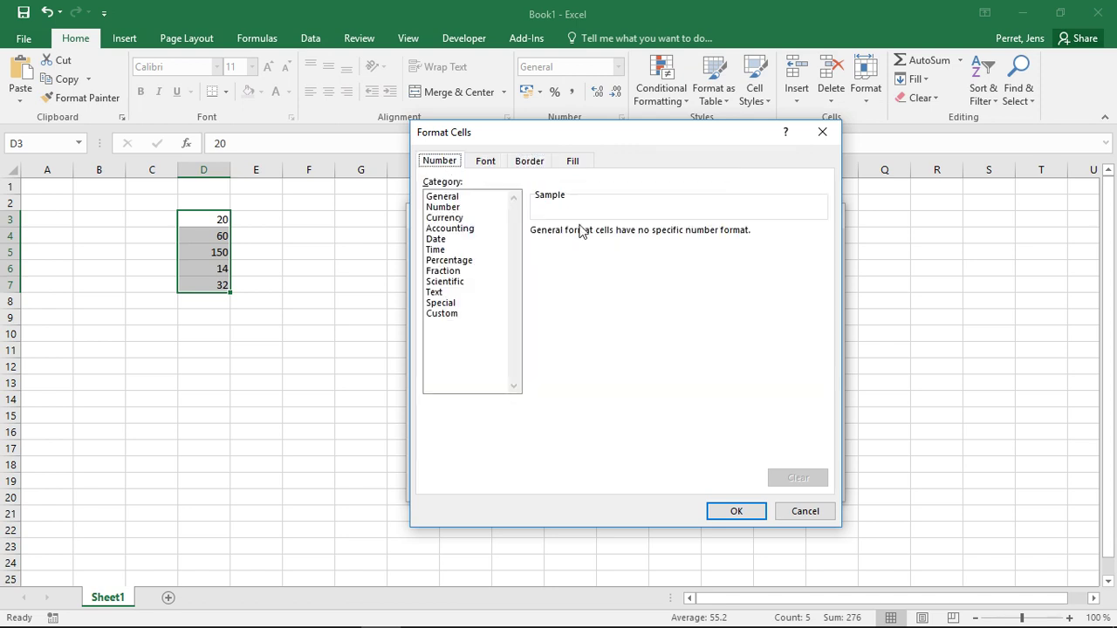
click(794, 514)
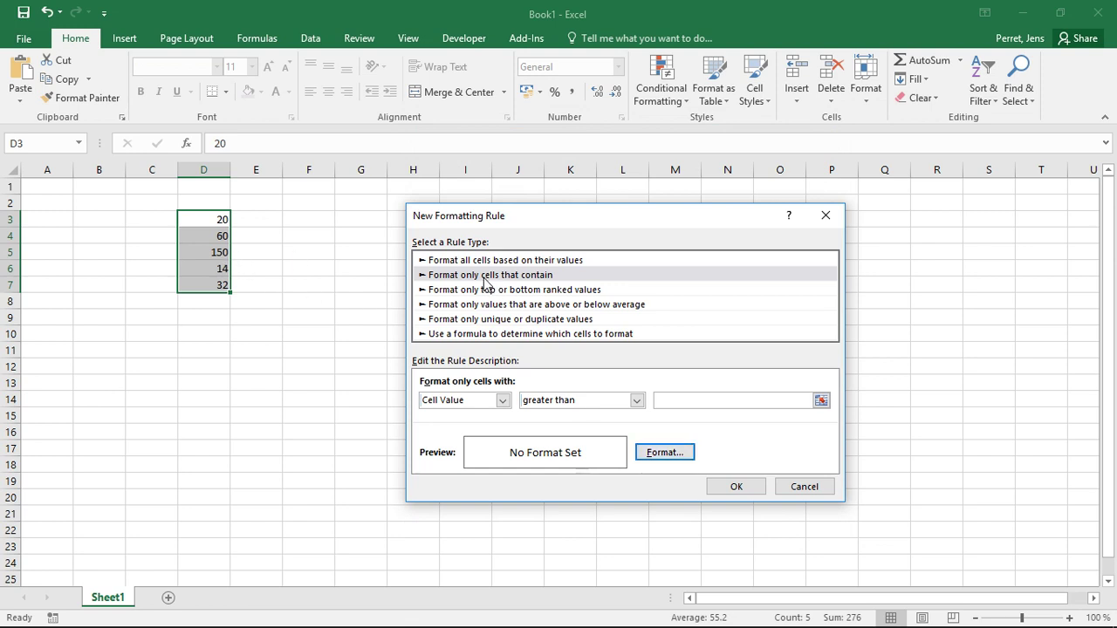
Try the Errors condition for the rule, switch back to Cell Value and cancel the new rule.
click(504, 401)
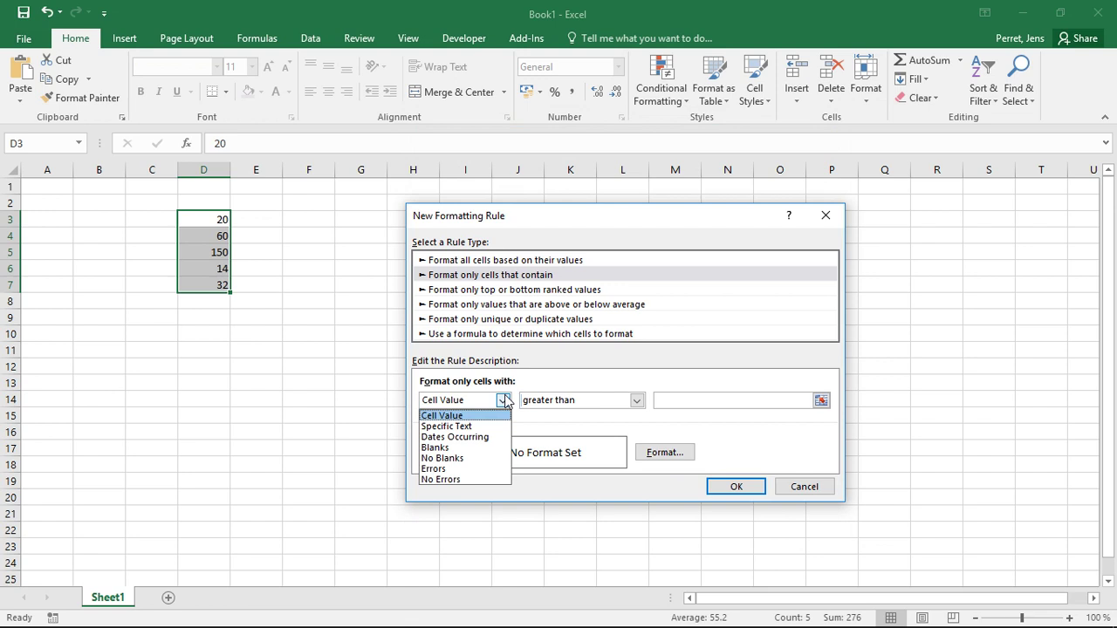
click(445, 470)
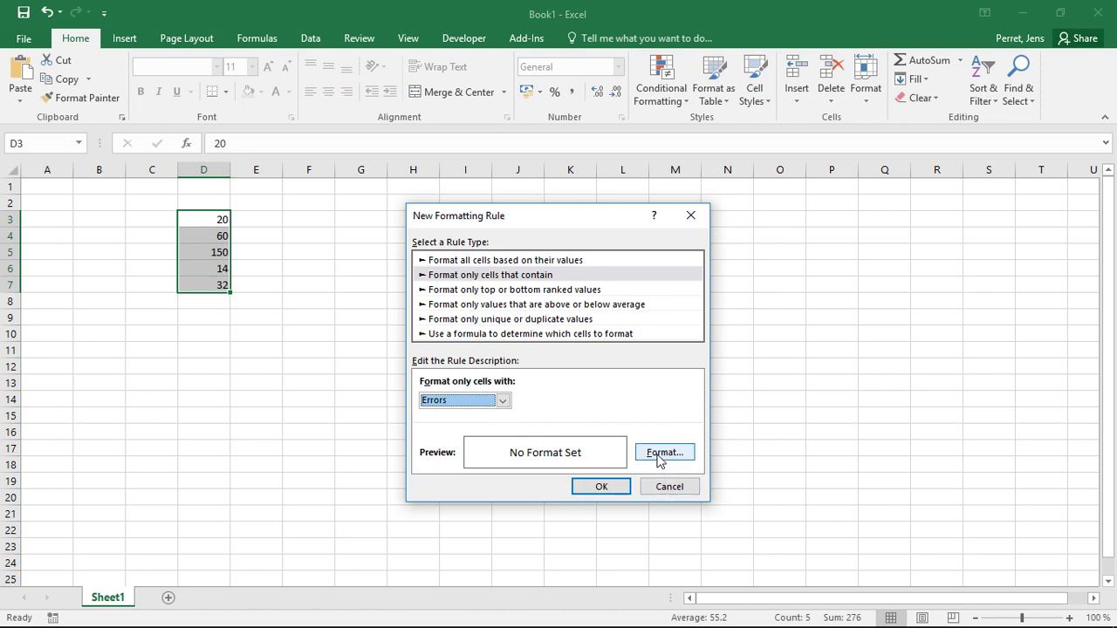
click(503, 400)
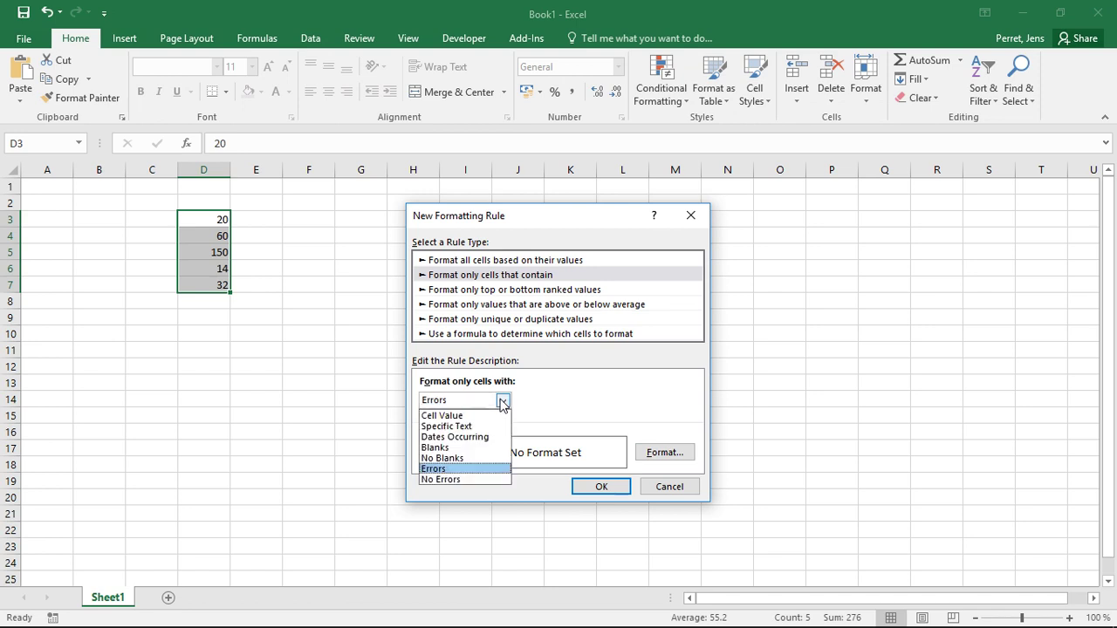
click(467, 415)
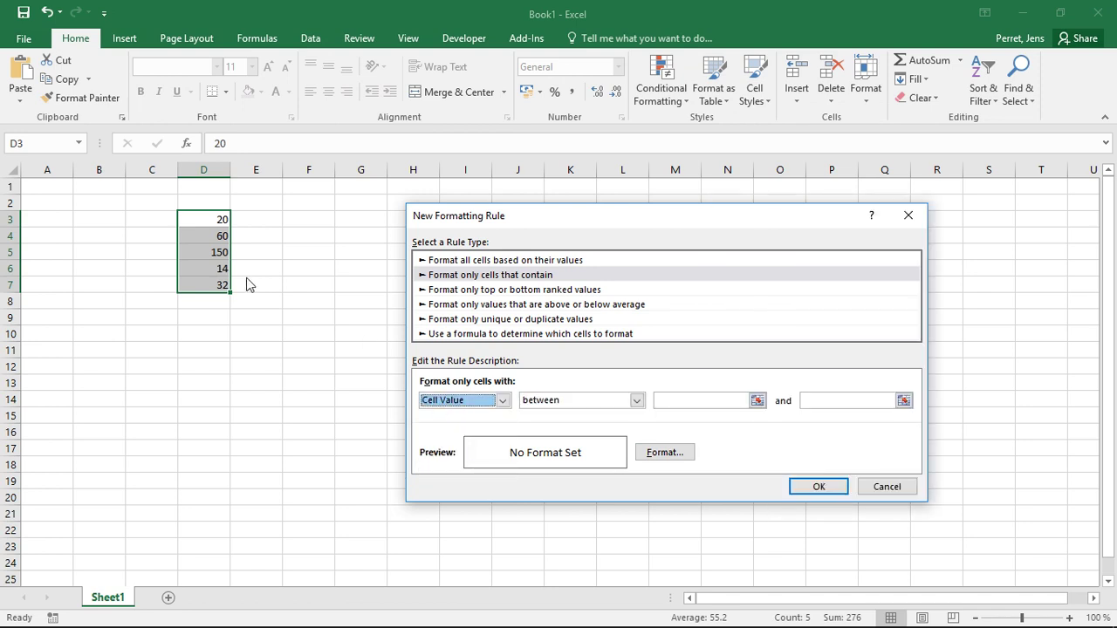
click(890, 487)
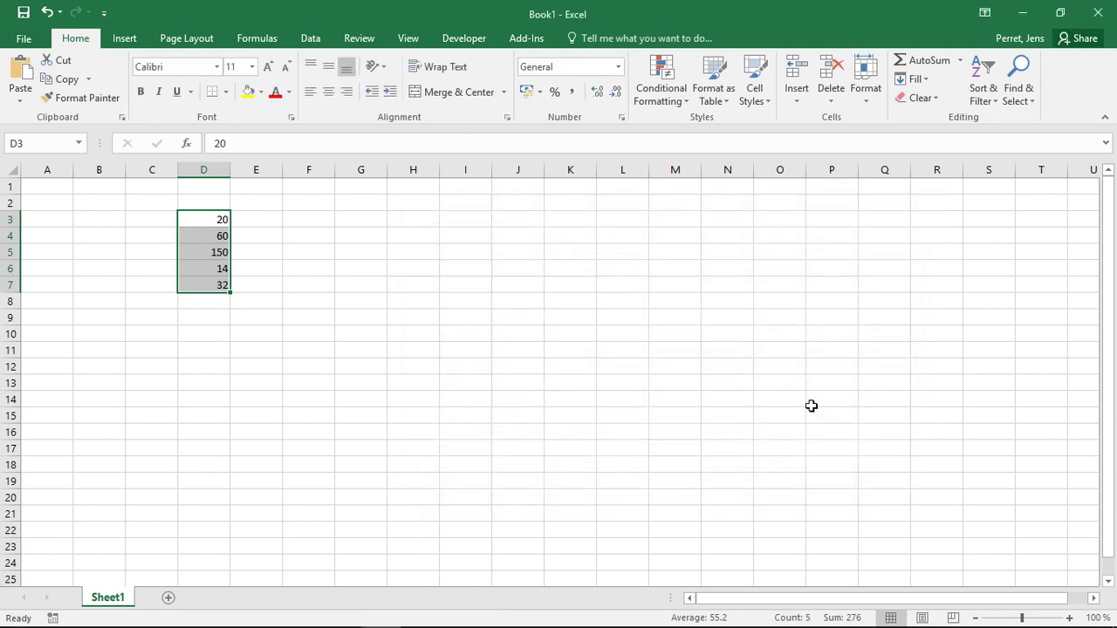
Review the Top/Bottom, Data Bars and Color Scales presets for D3:D7 and open a custom color scale rule.
click(661, 98)
mouse_move(707, 134)
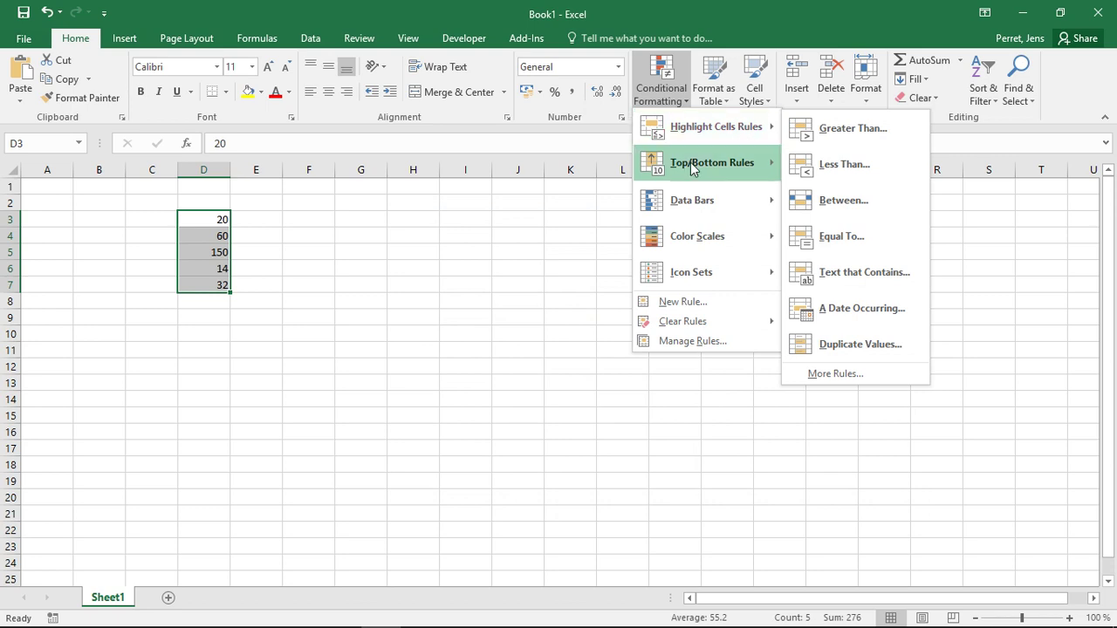
mouse_move(692, 167)
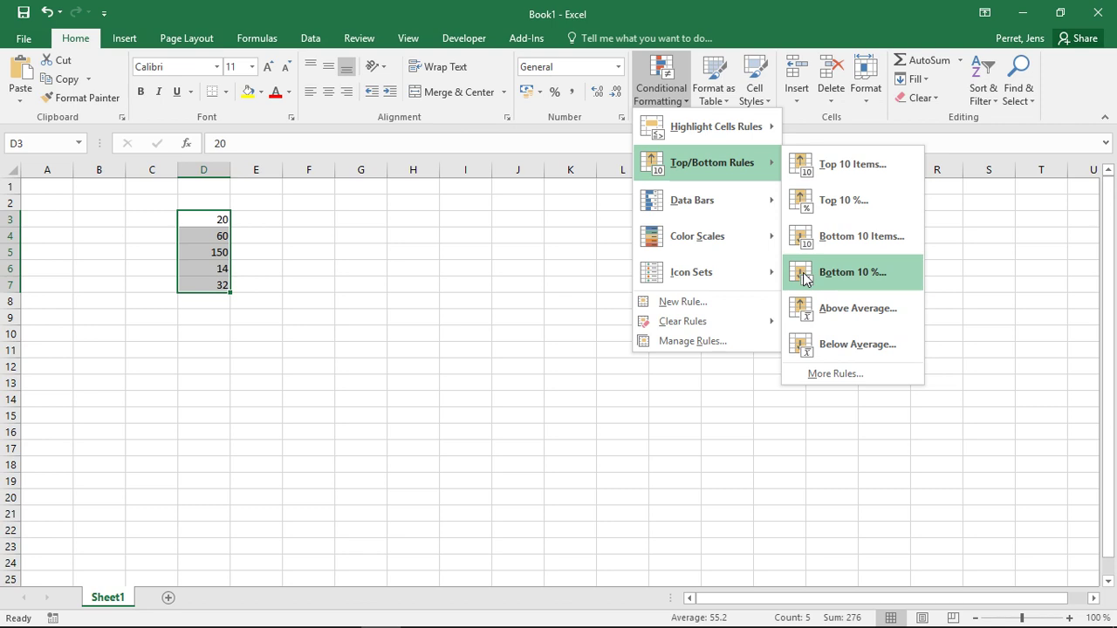
mouse_move(768, 203)
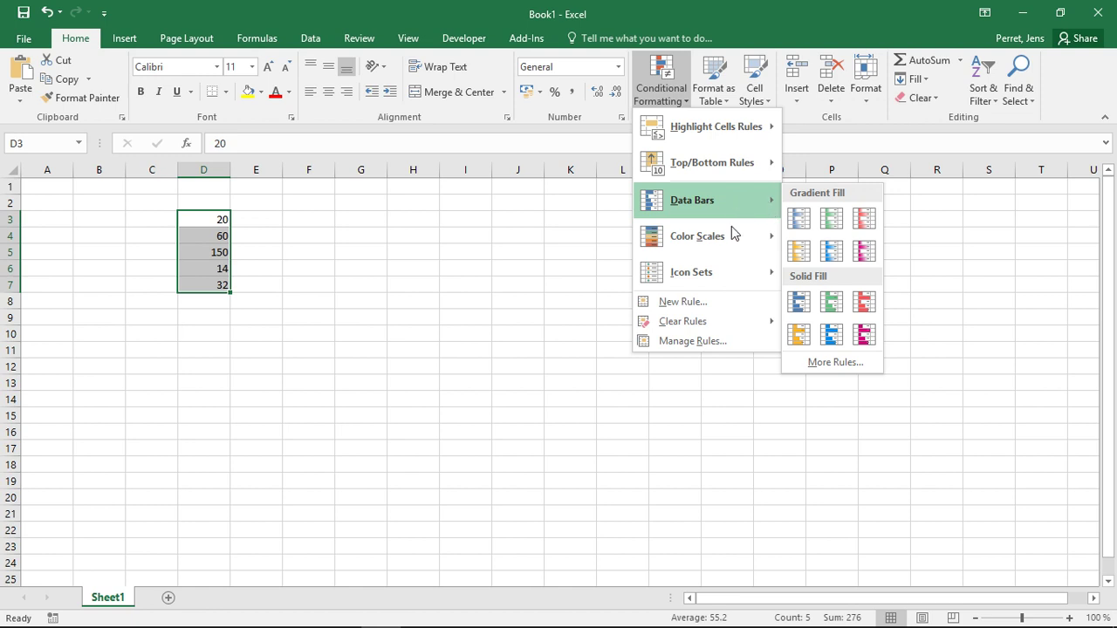
mouse_move(731, 238)
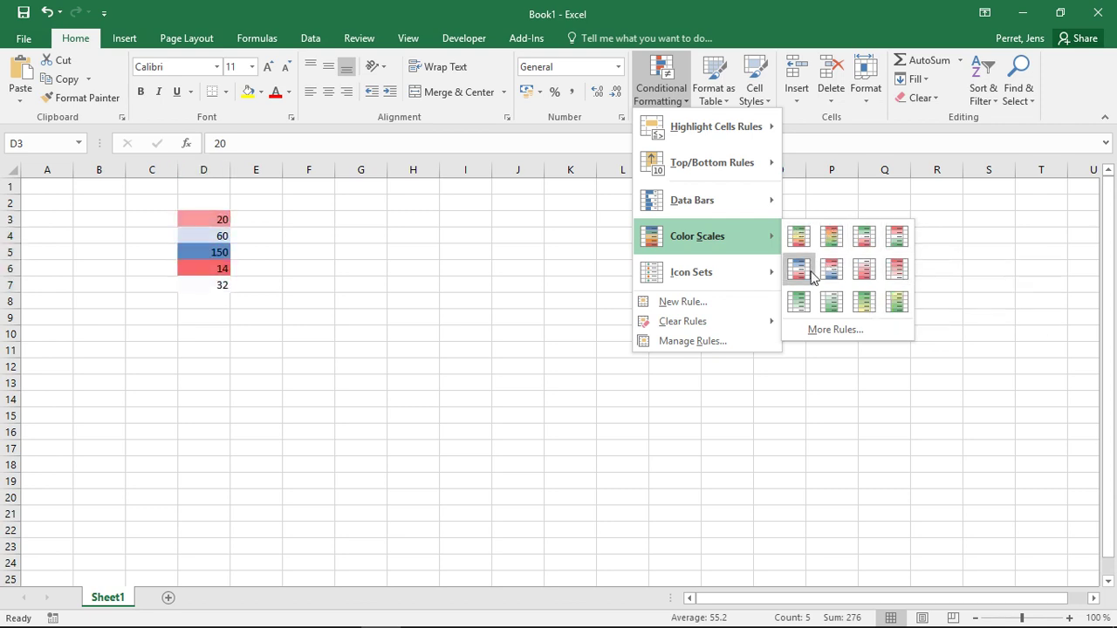
click(838, 330)
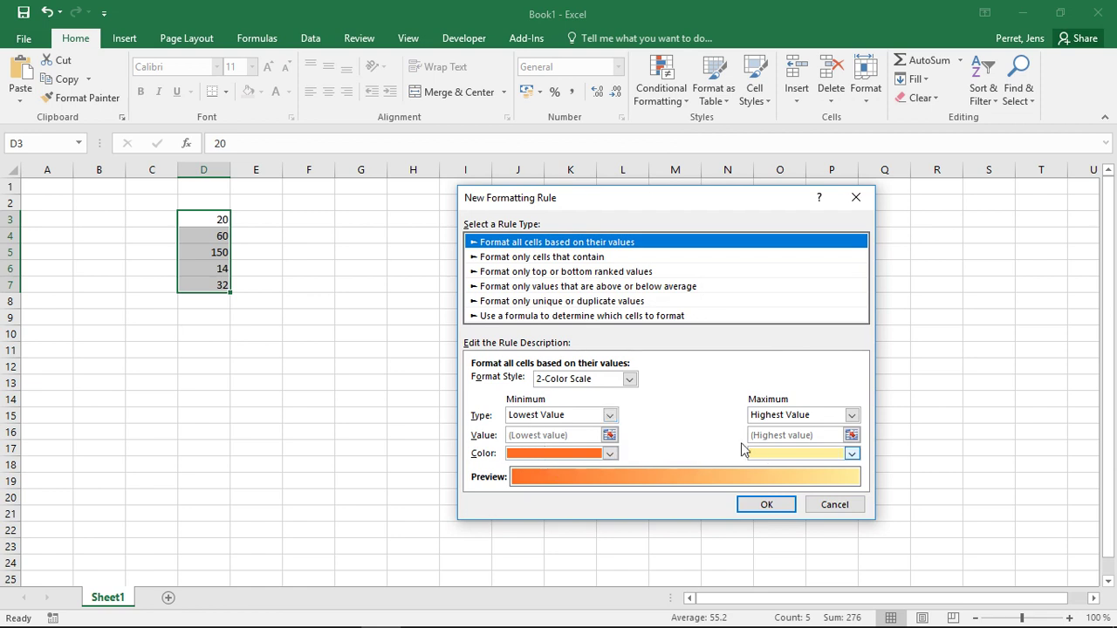
Check the value types available for the scale's minimum and try the 3-Color Scale format style.
click(591, 417)
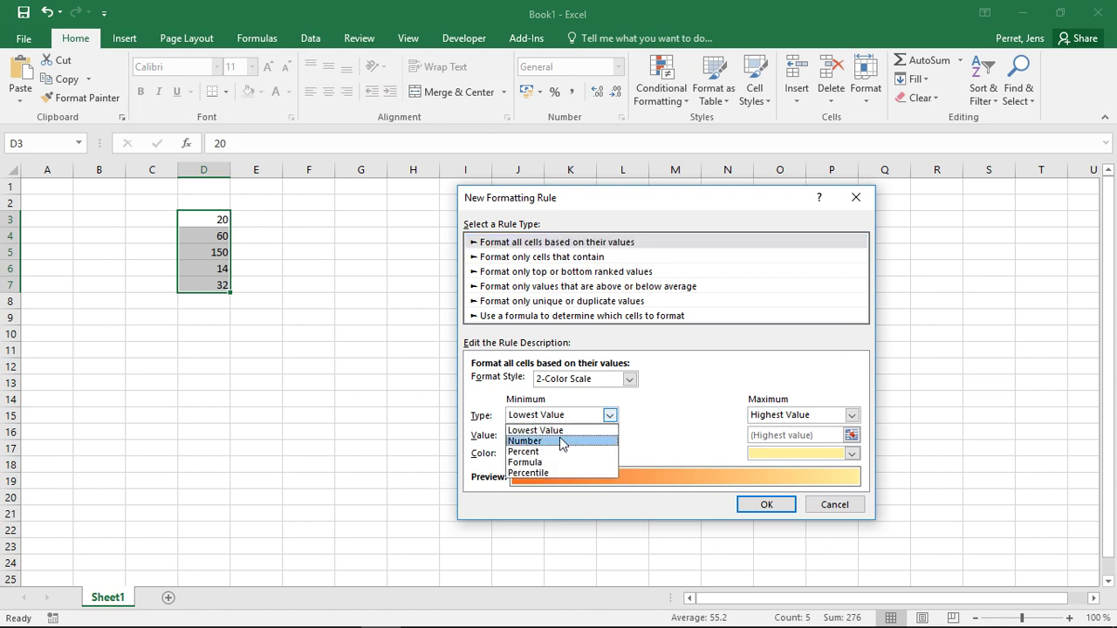
click(676, 405)
click(629, 379)
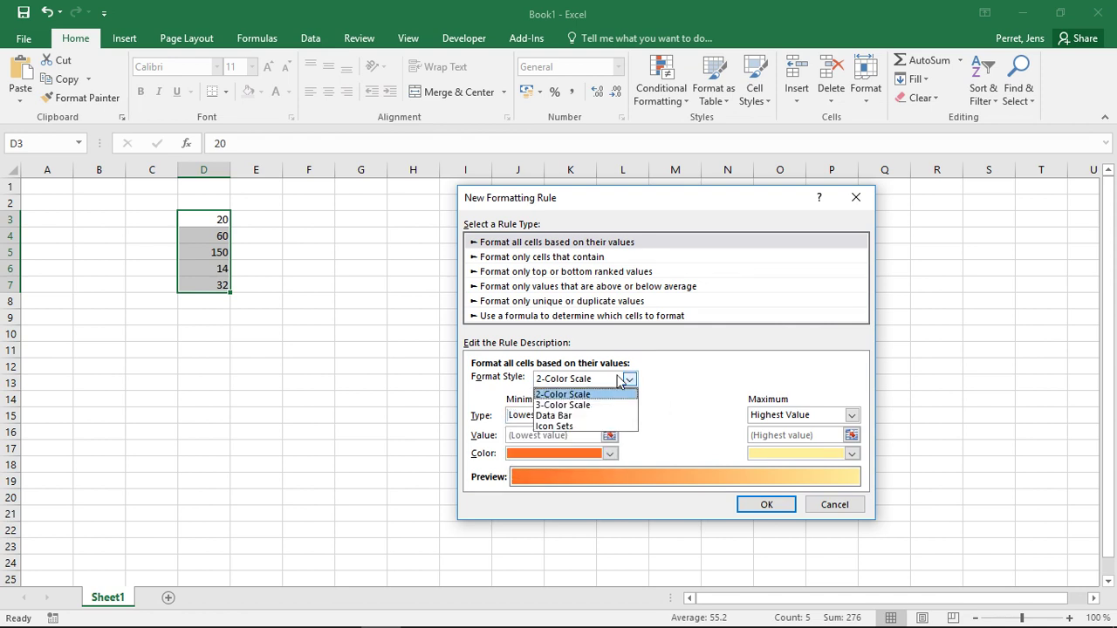
click(596, 405)
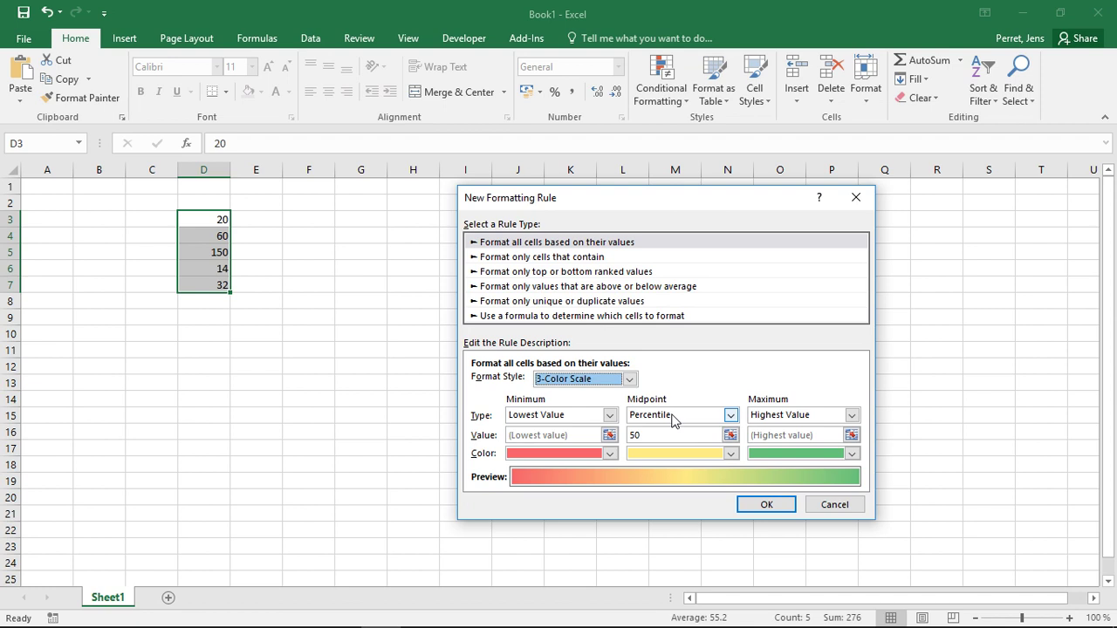
Try the Icon Sets format style, browse its icon styles and cancel the new formatting rule.
click(629, 378)
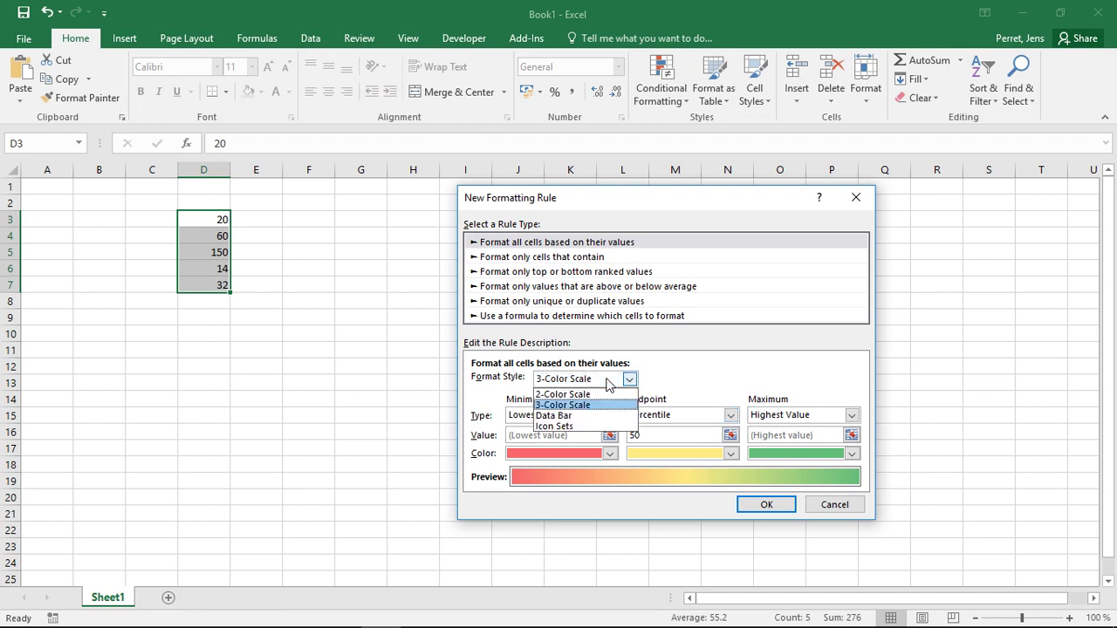
click(608, 378)
click(628, 379)
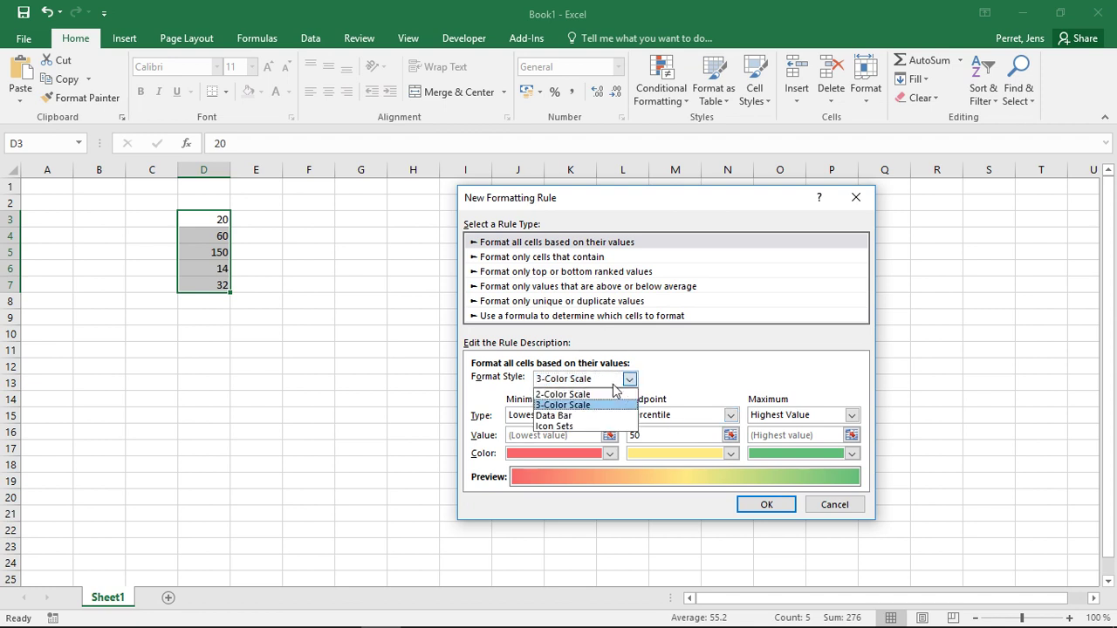
click(556, 427)
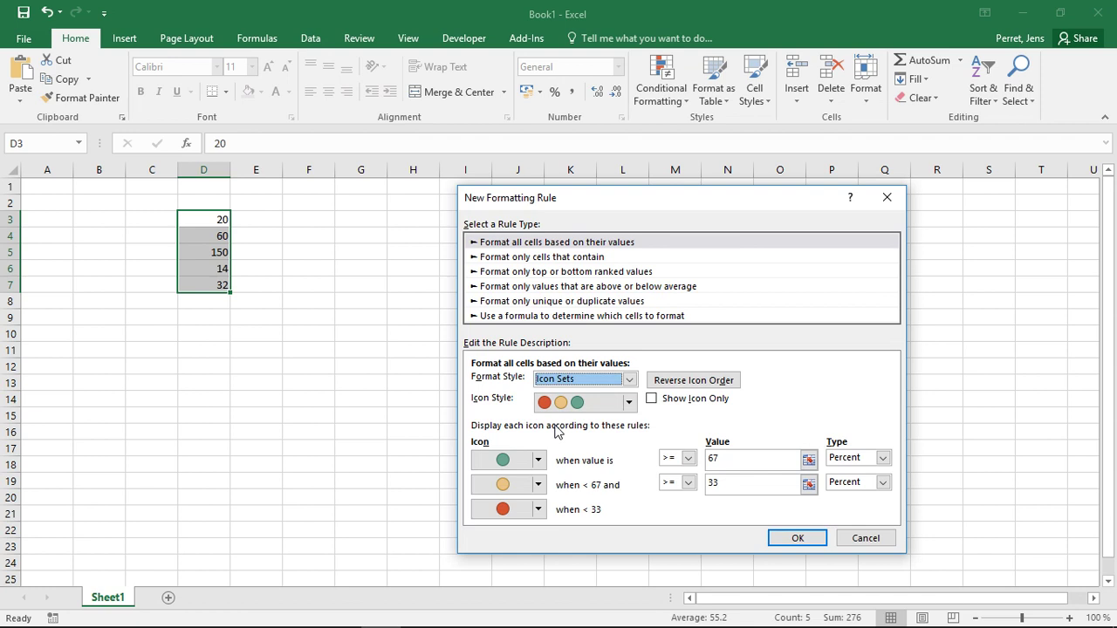
click(628, 403)
click(628, 403)
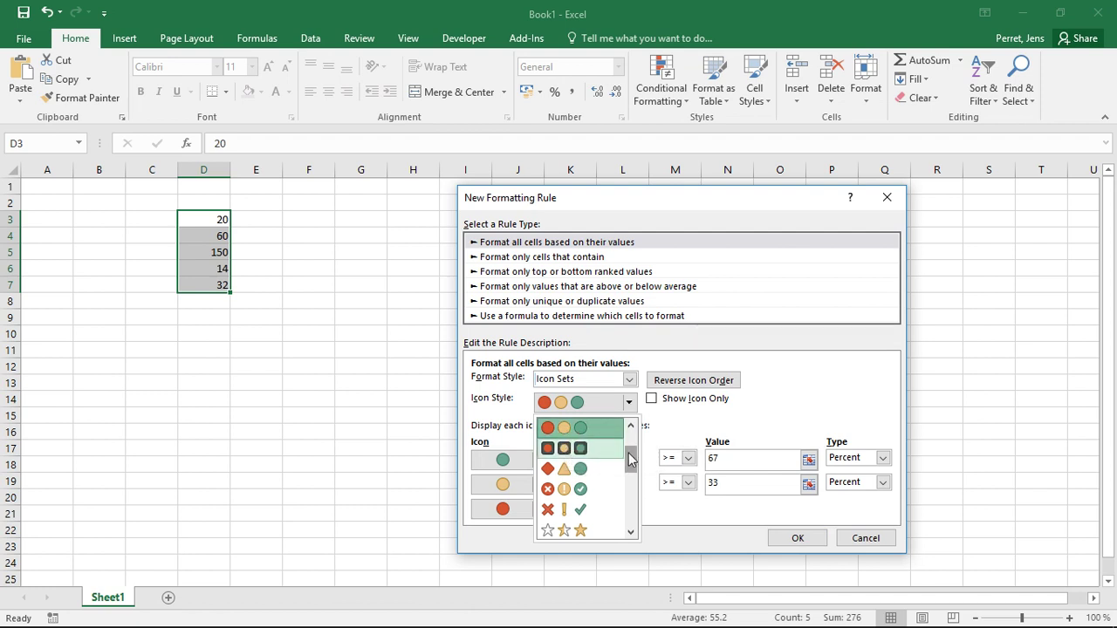
scroll(630, 462, down, 1)
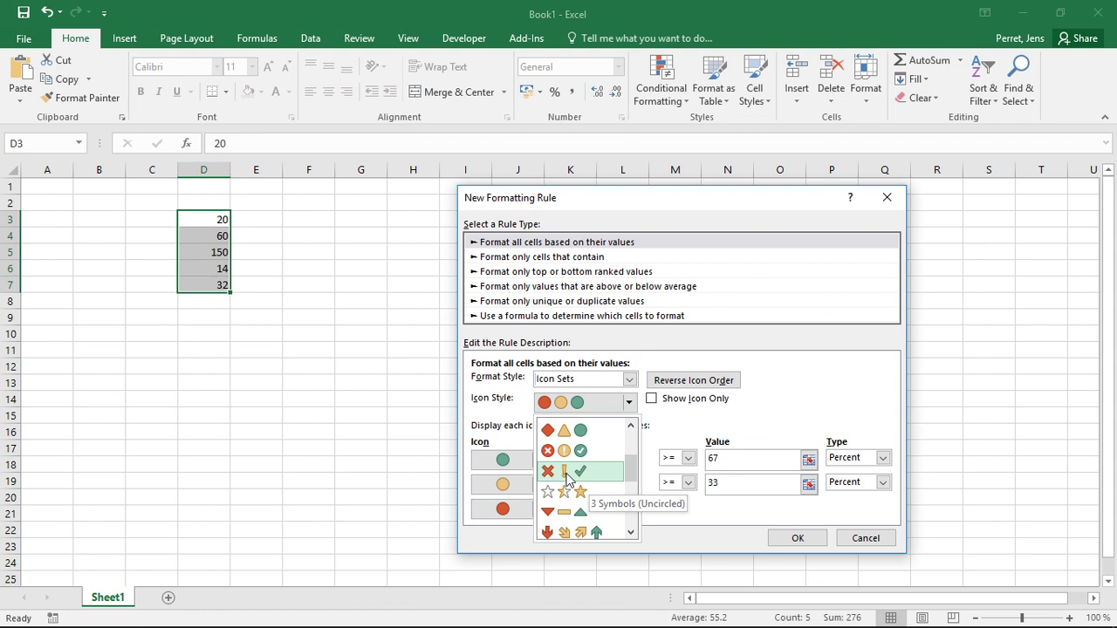
click(740, 497)
click(866, 538)
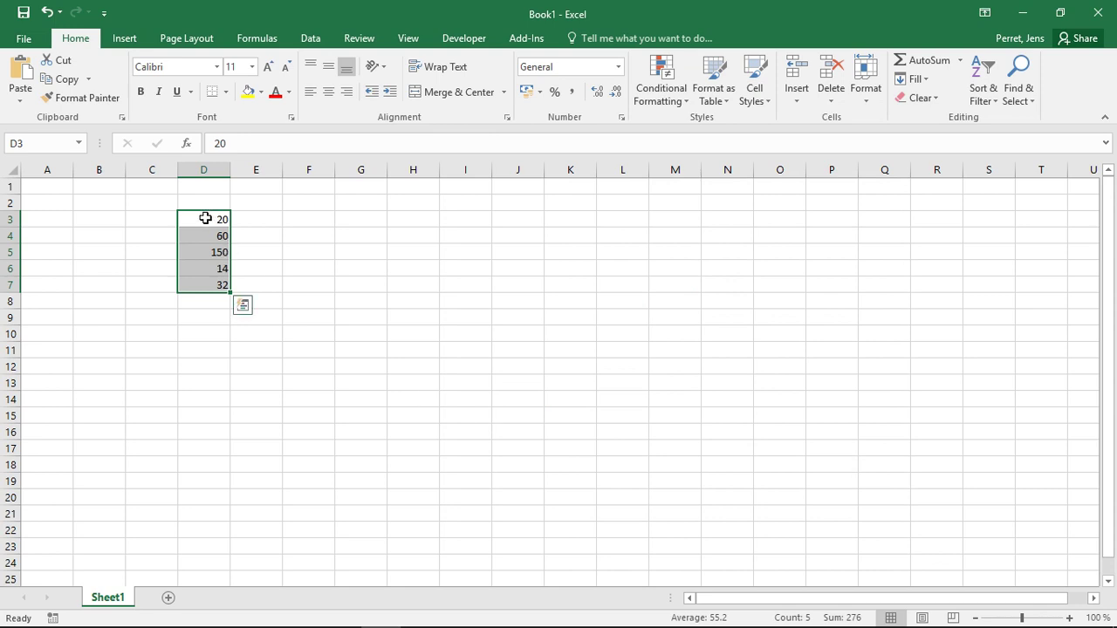
Preview the icon set presets on D3:D7, check the new rule options from the Rules Manager and close it without adding a rule.
click(653, 77)
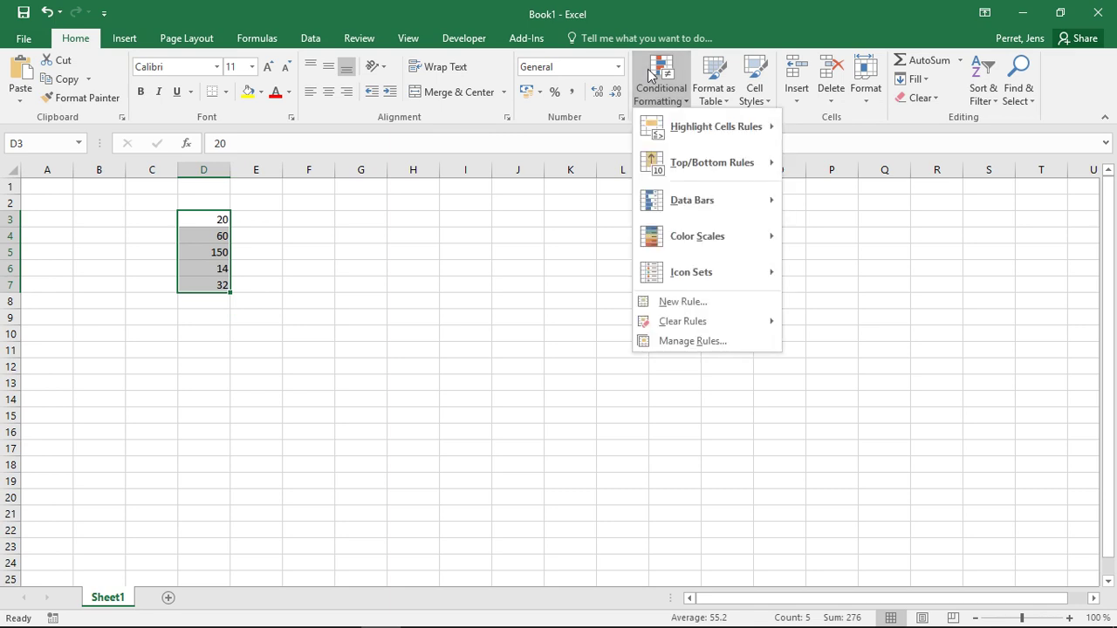
mouse_move(711, 269)
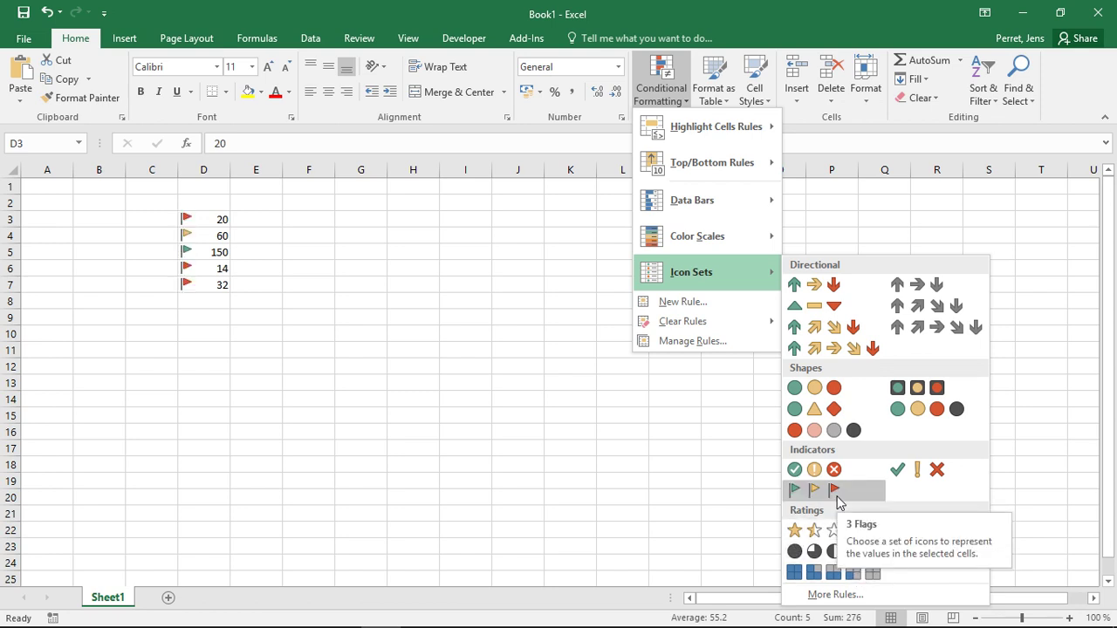
mouse_move(711, 327)
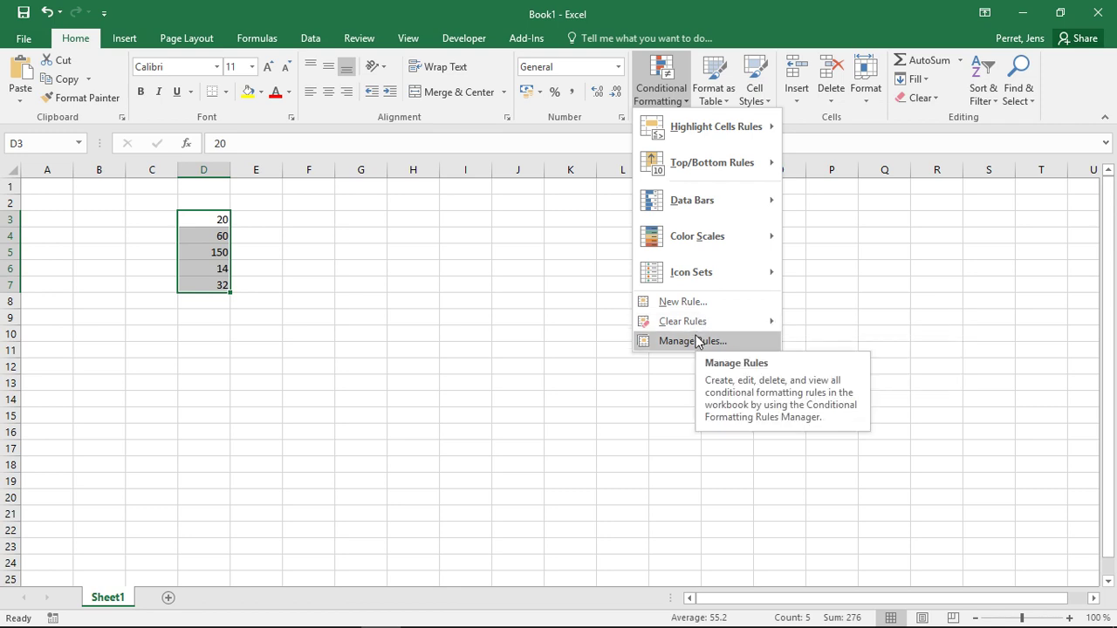
click(695, 341)
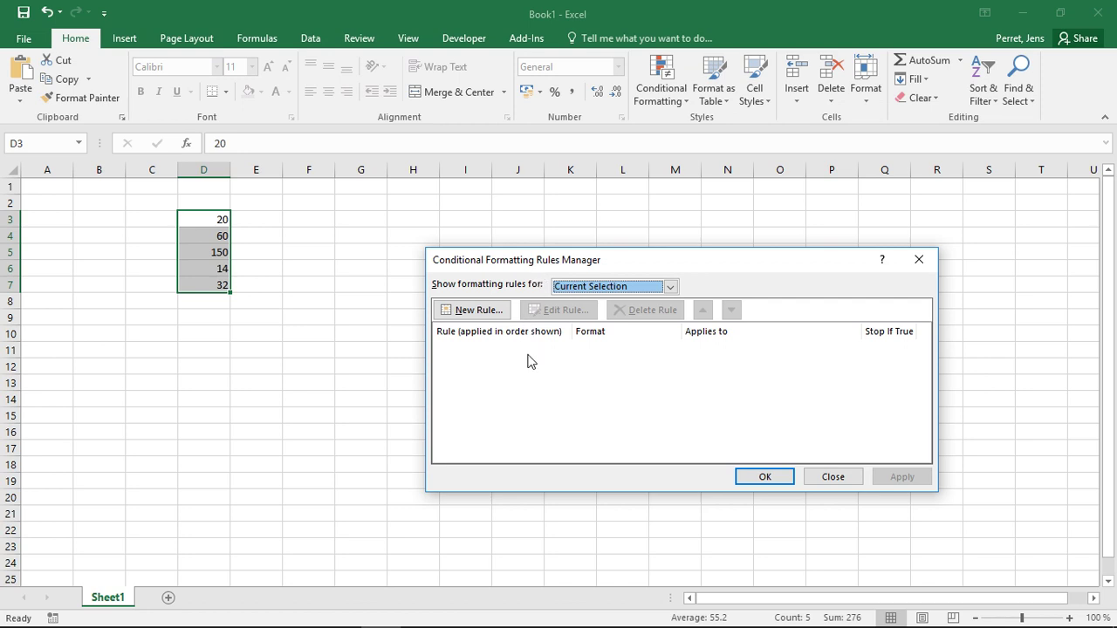
click(469, 315)
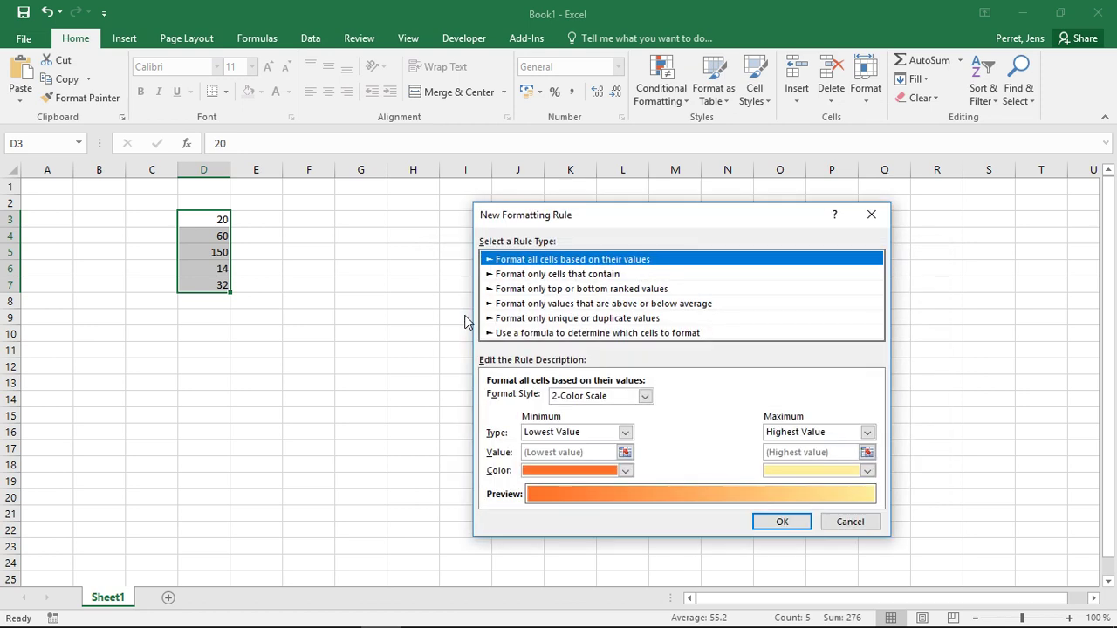
click(835, 521)
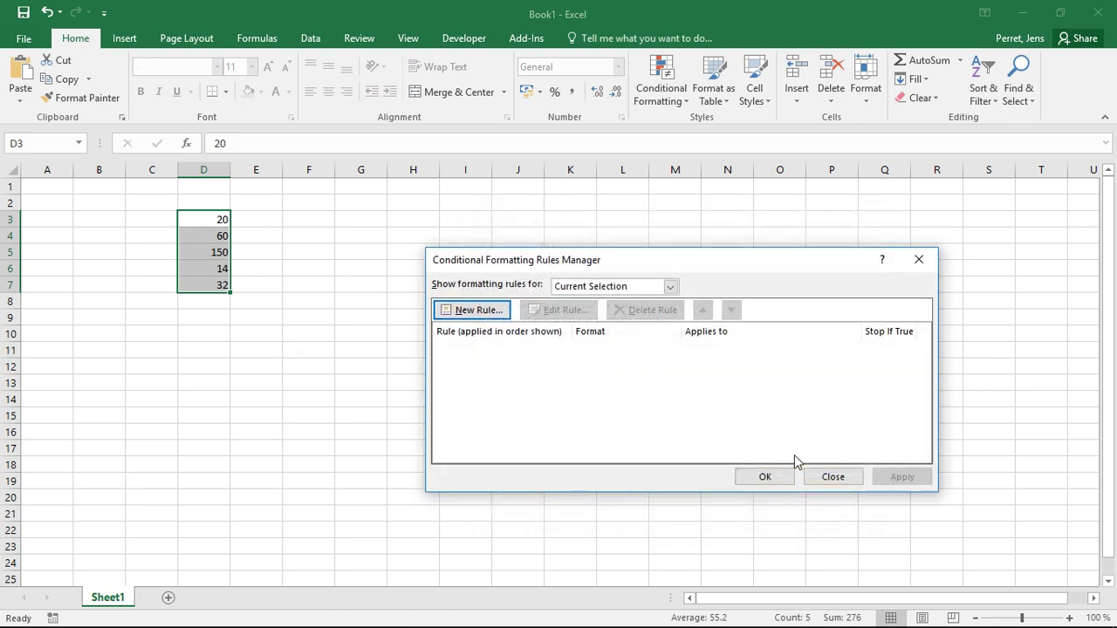
click(820, 477)
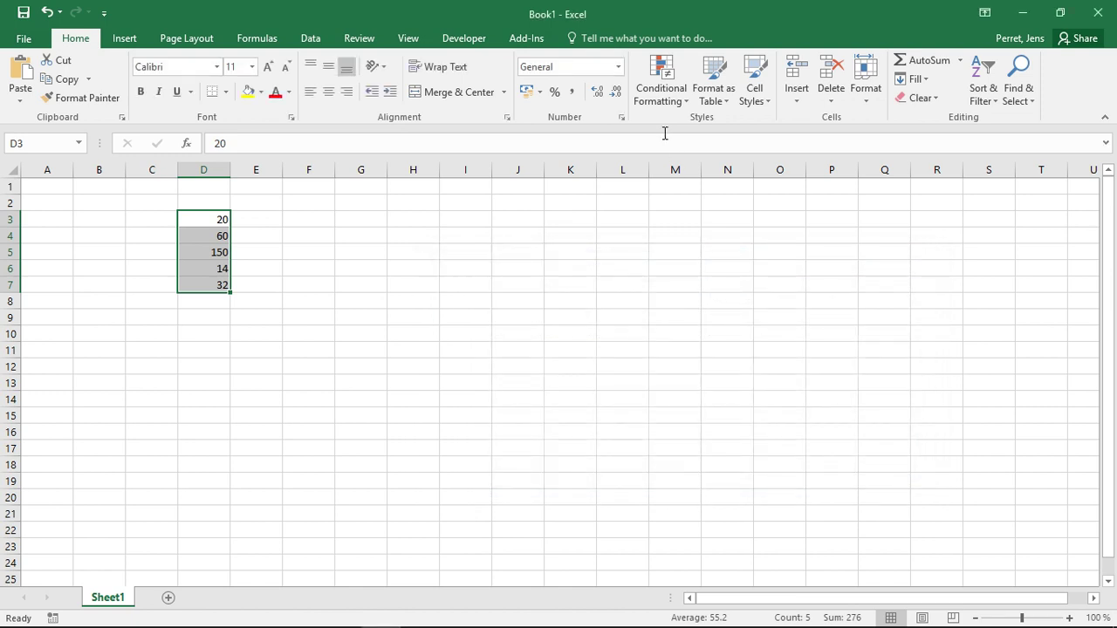
Apply the Indicators icon set with circled check mark, exclamation mark and cross to D3:D7.
click(664, 108)
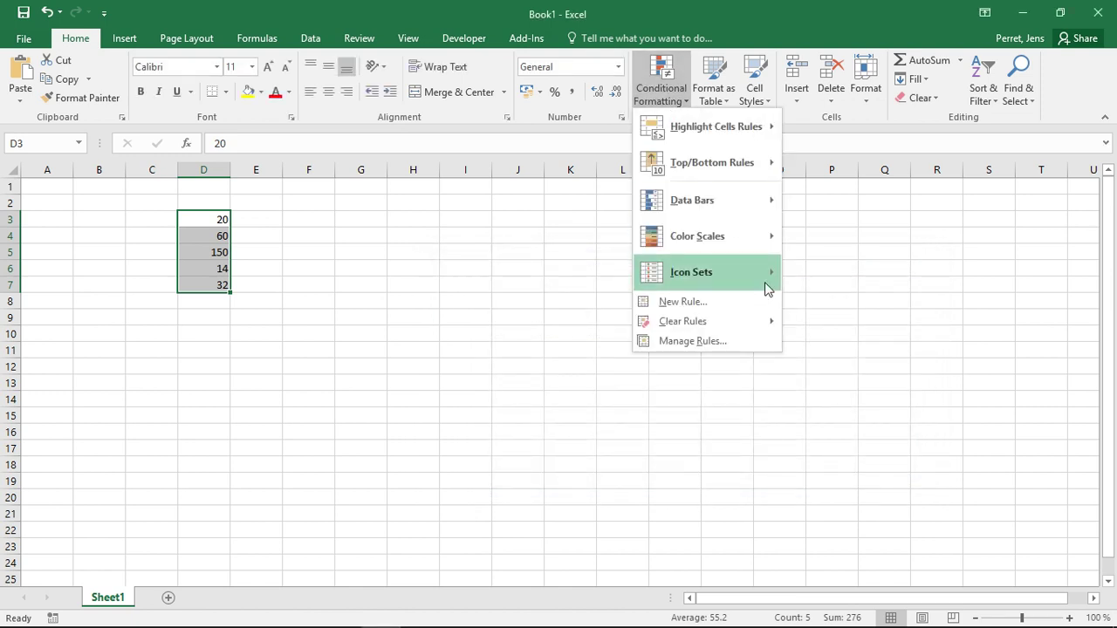
mouse_move(765, 289)
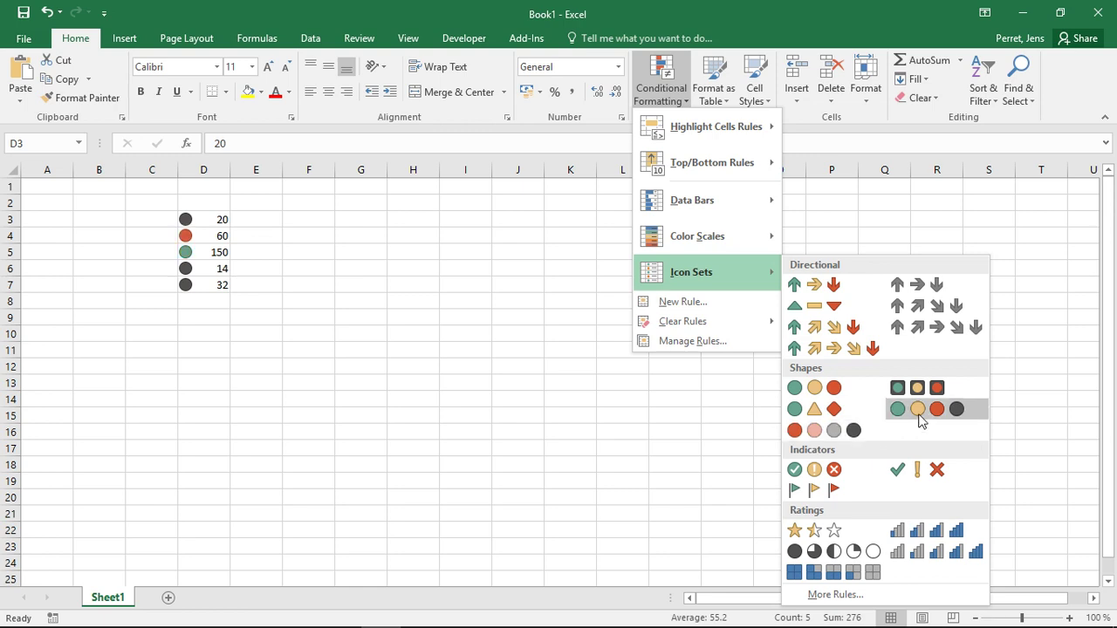
click(843, 470)
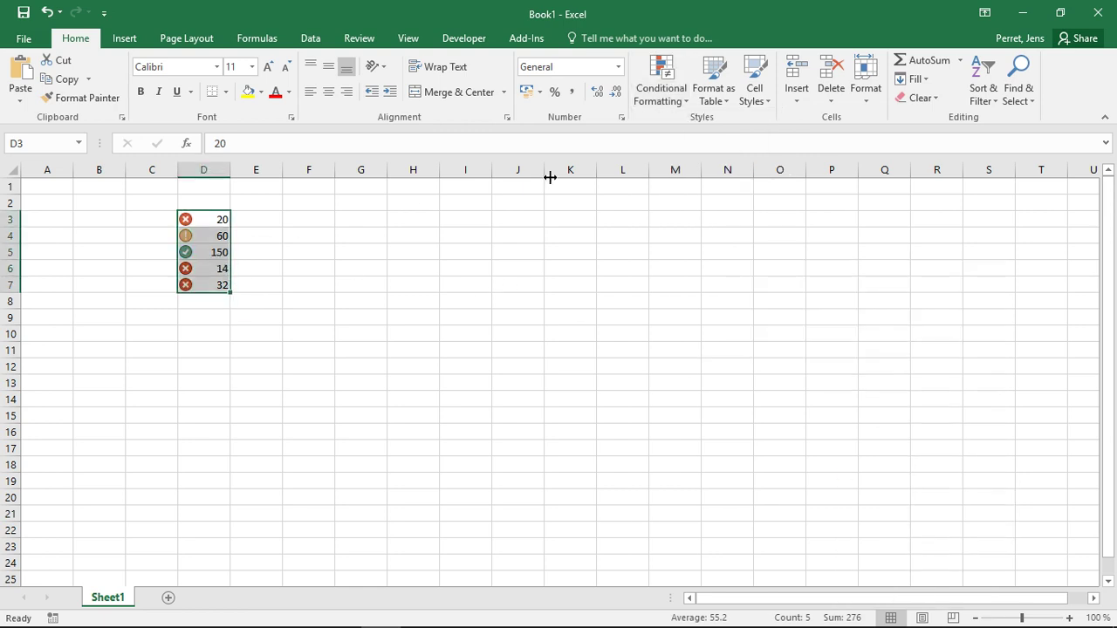
Review the Icon Set rule for D3:D7 in the Rules Manager, close it unchanged and select cell C4.
click(677, 105)
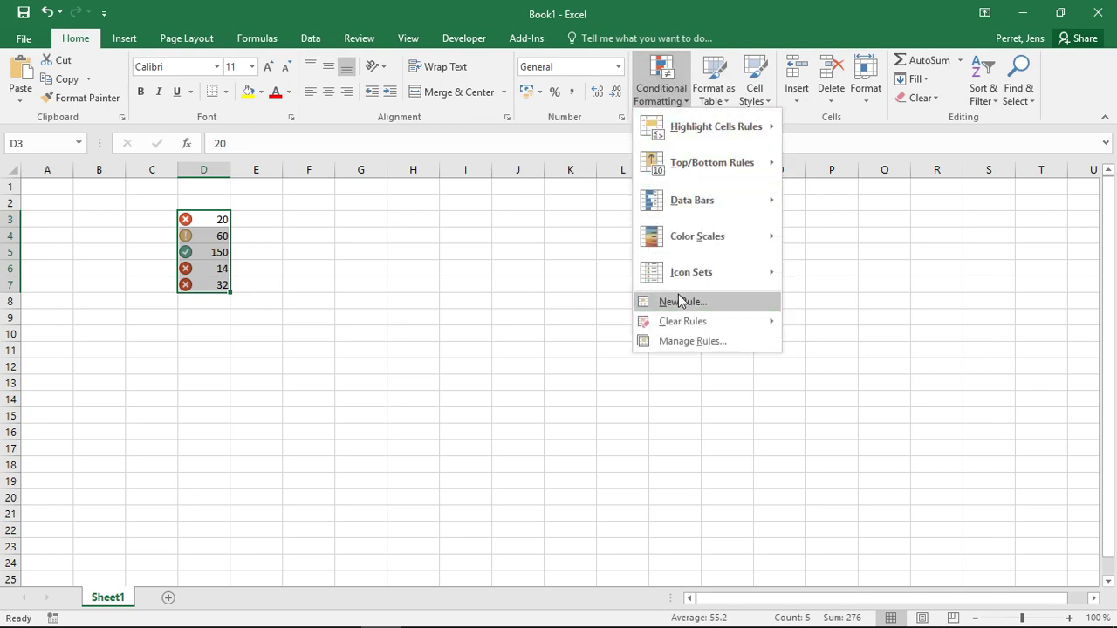
mouse_move(684, 325)
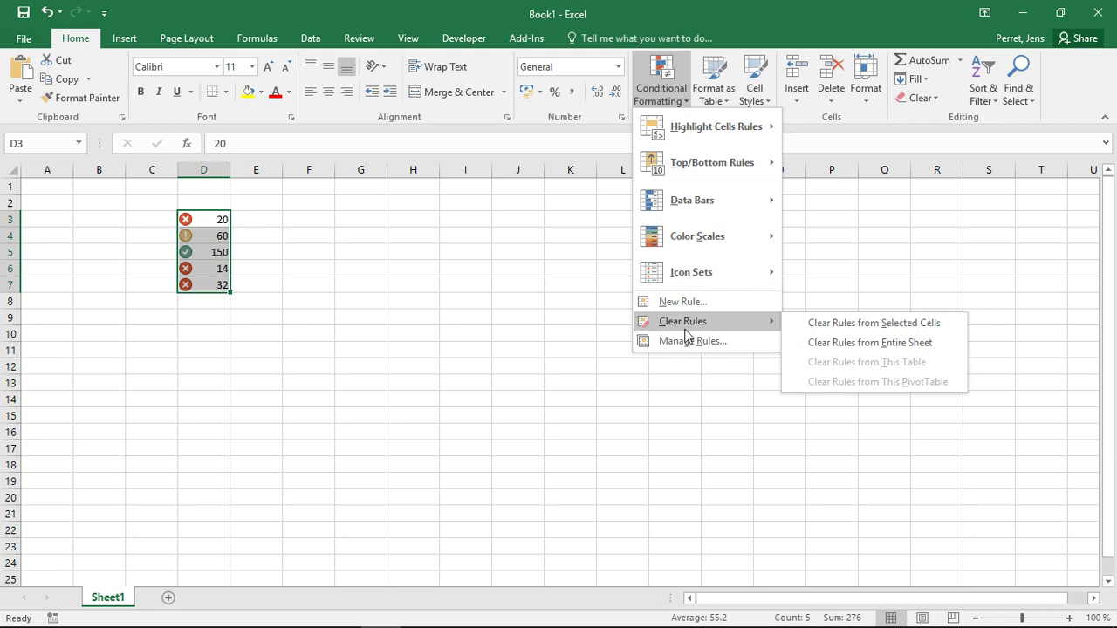
click(690, 341)
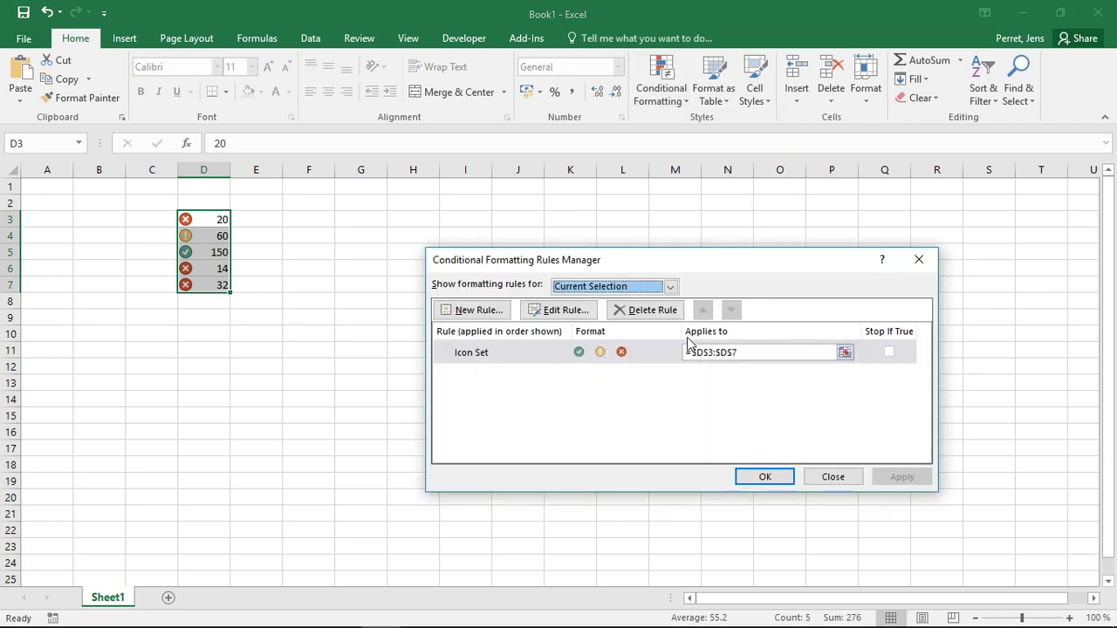
click(569, 354)
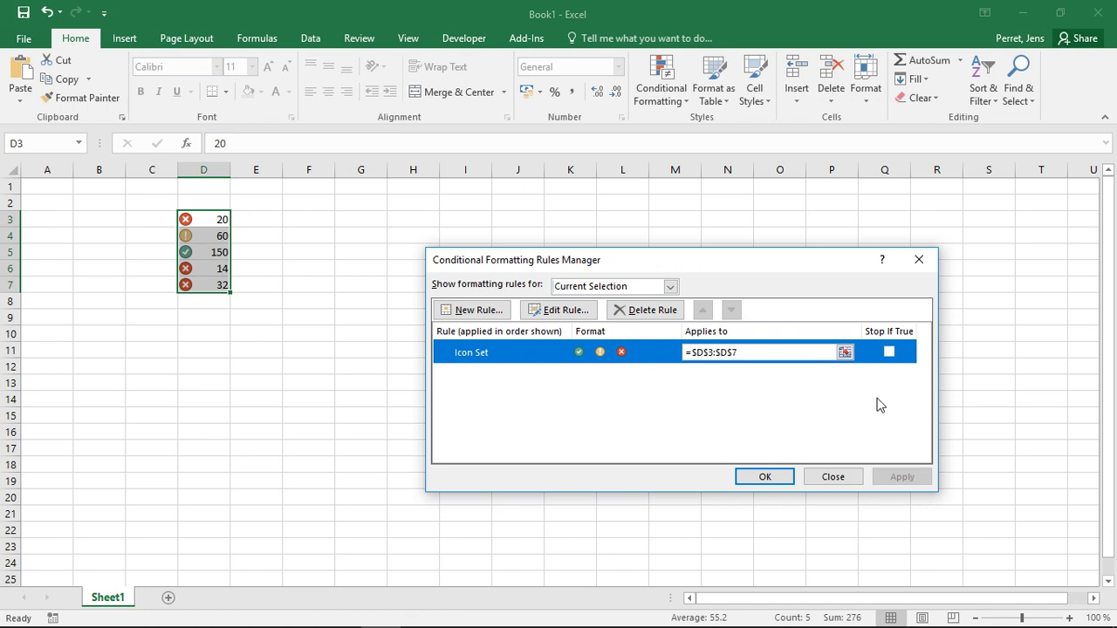
click(815, 481)
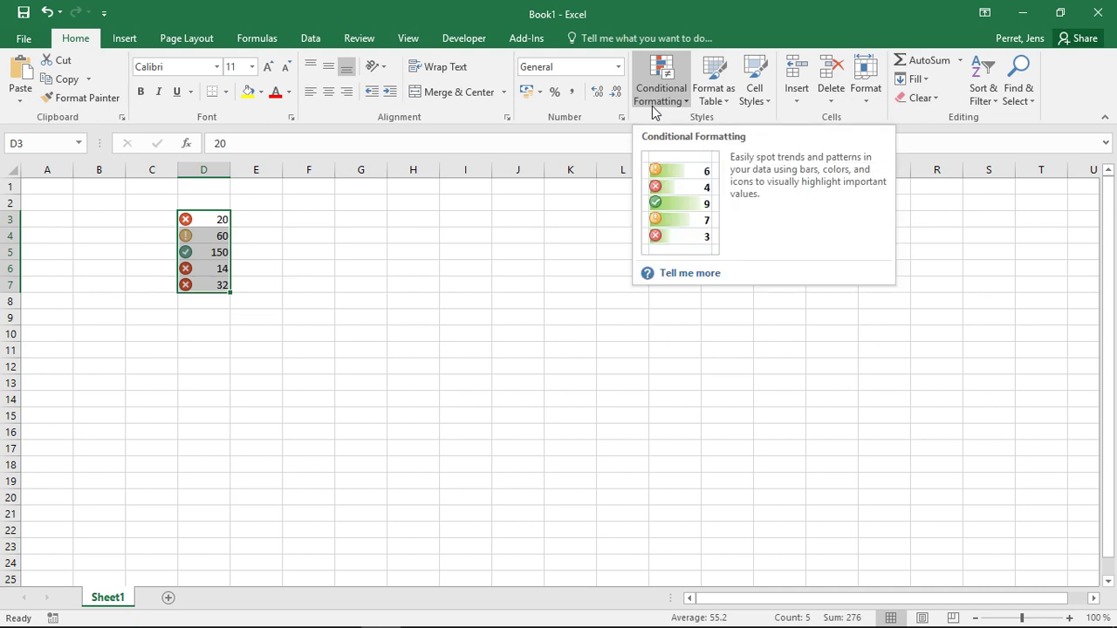
click(165, 242)
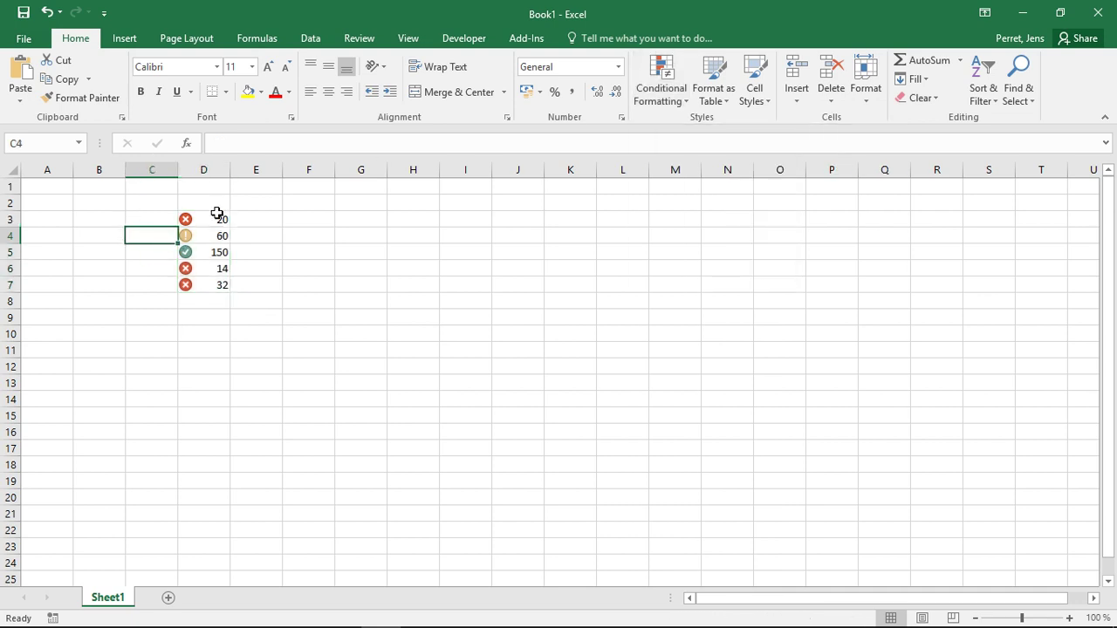